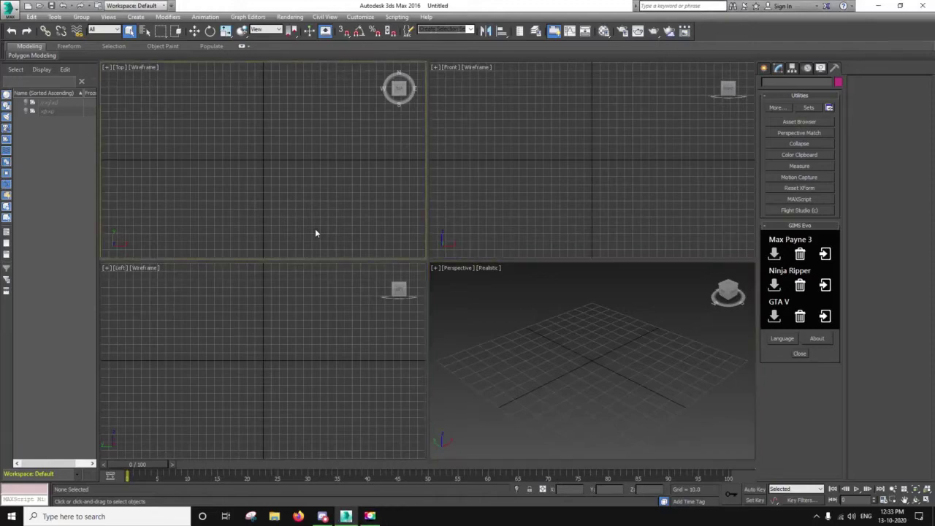
# - Maximize the Top viewport and pick the Line tool under Create > Shapes > Splines
pyautogui.hotkey('alt', 'w')
pyautogui.click(778, 68)
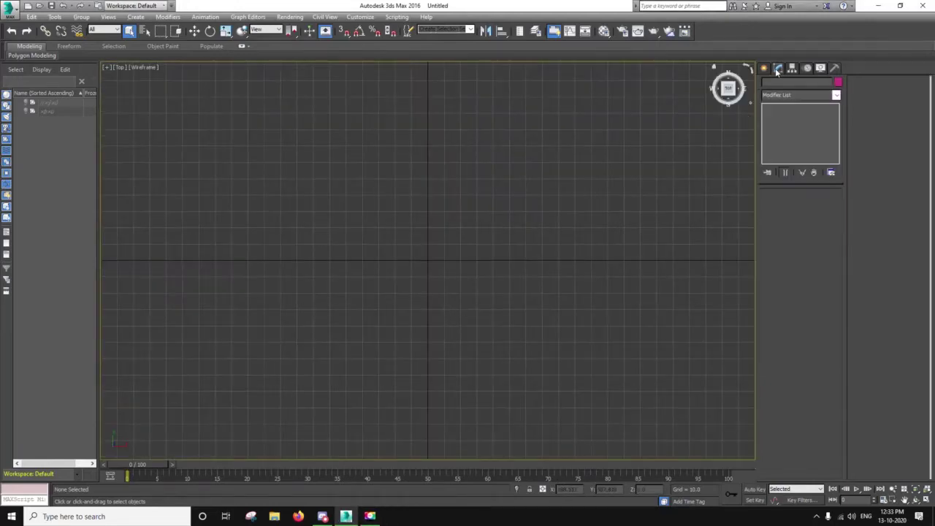
pyautogui.click(752, 67)
pyautogui.click(766, 68)
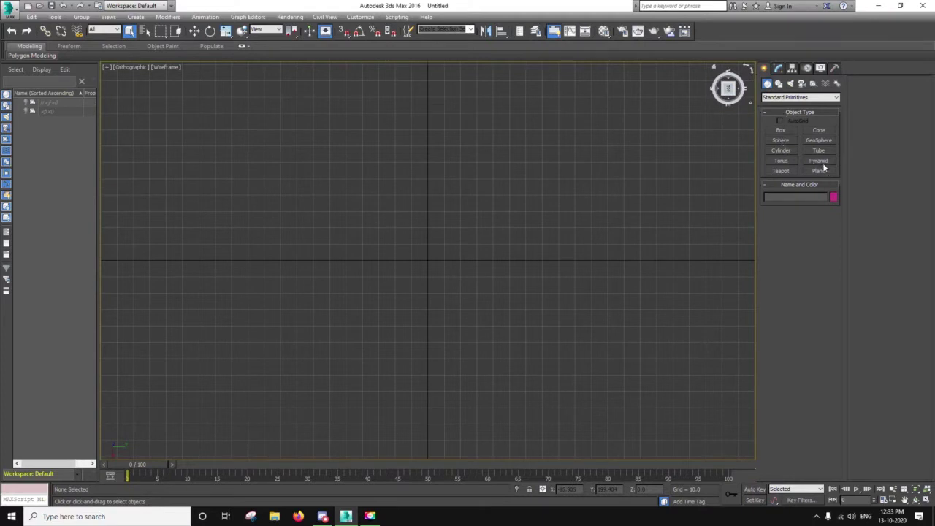
pyautogui.click(779, 83)
pyautogui.click(781, 137)
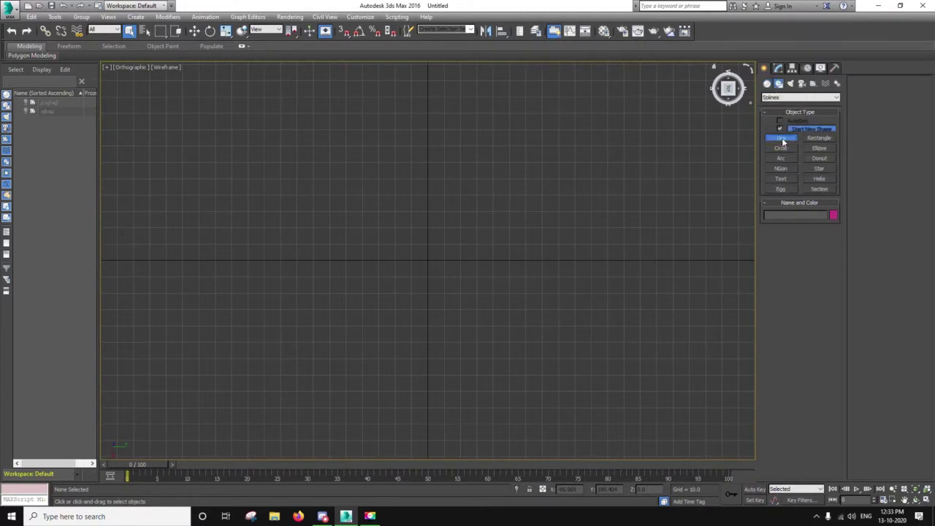
# - Draw Line001 as a long zigzag of corner points across the Top view
pyautogui.click(246, 260)
pyautogui.click(268, 251)
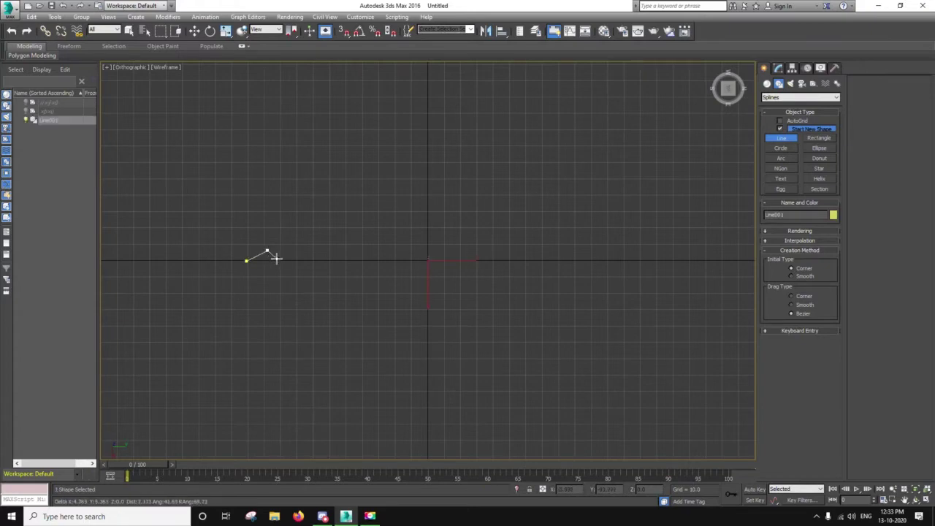
pyautogui.click(281, 265)
pyautogui.click(293, 249)
pyautogui.click(300, 268)
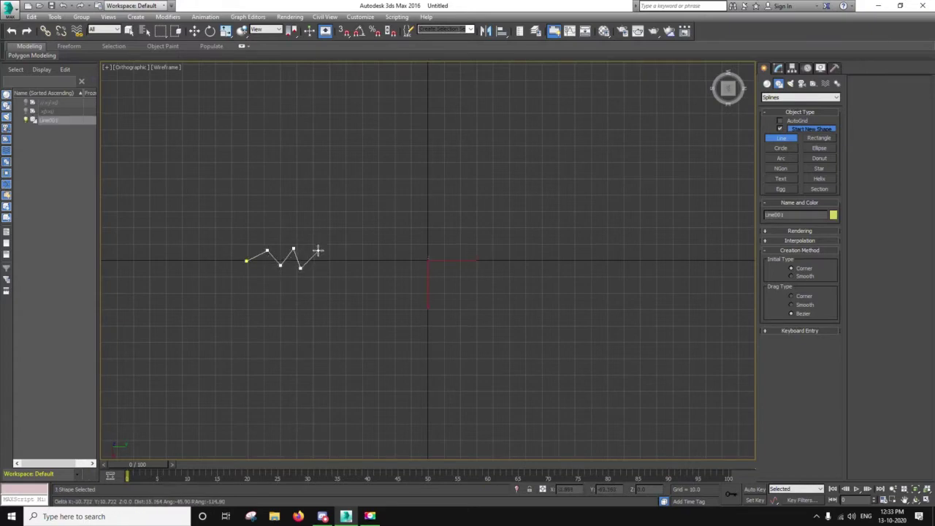
pyautogui.click(318, 249)
pyautogui.click(329, 269)
pyautogui.click(341, 251)
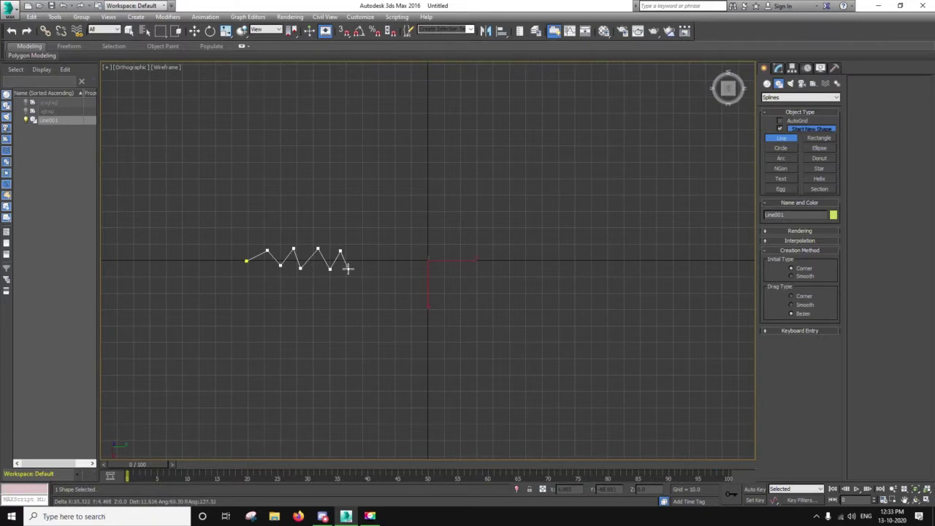
pyautogui.click(348, 268)
pyautogui.click(357, 257)
pyautogui.click(372, 270)
pyautogui.click(379, 254)
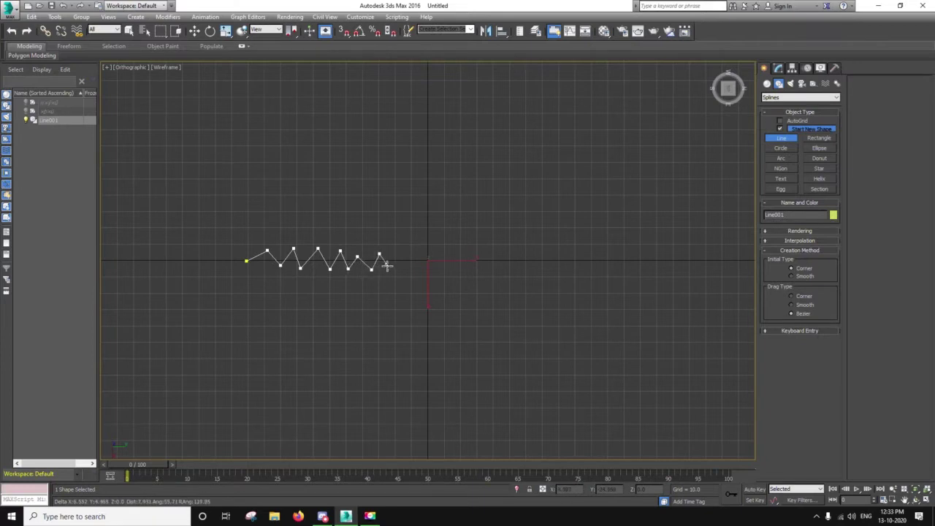
pyautogui.click(390, 268)
pyautogui.click(396, 258)
pyautogui.click(409, 265)
pyautogui.click(414, 256)
pyautogui.rightClick(427, 265)
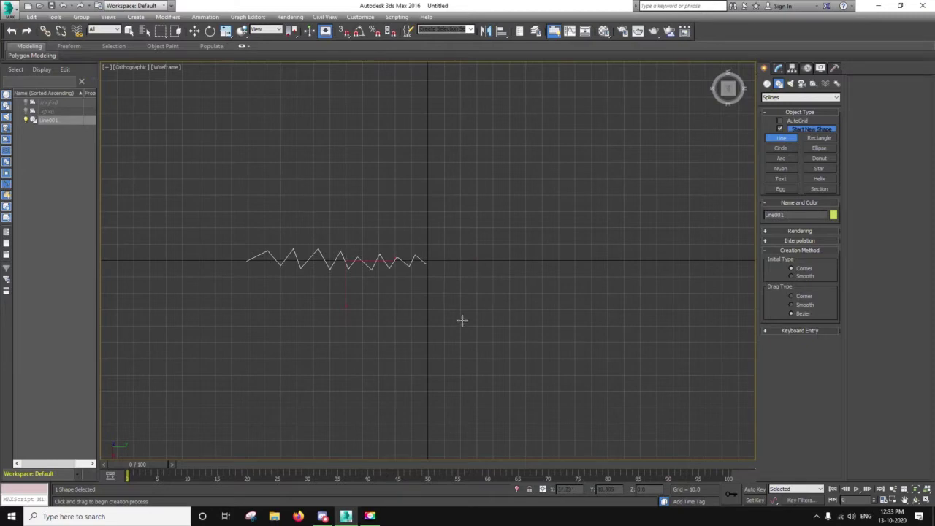
pyautogui.click(779, 70)
# - In the Perspective view, select all 17 vertices of Line001 and fillet them into smooth curves
pyautogui.hotkey('alt', 'w')
pyautogui.hotkey('alt', 'w')
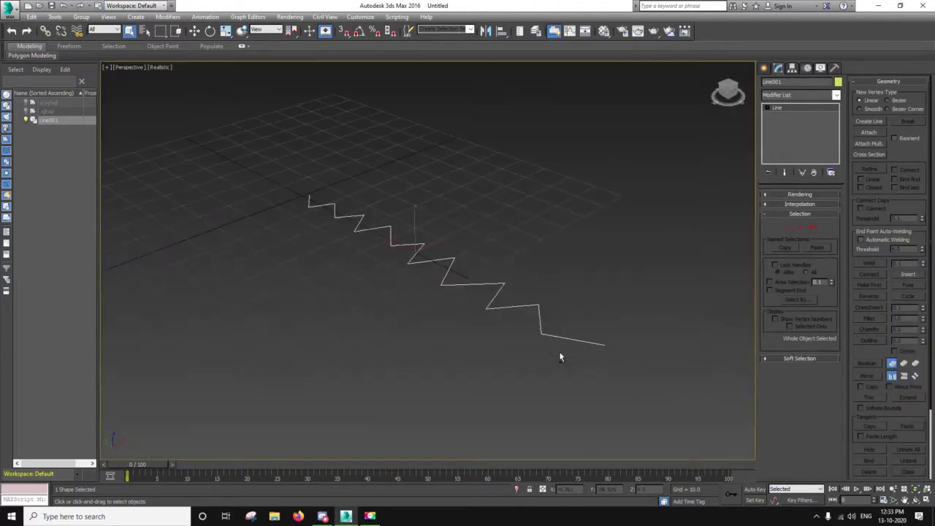
pyautogui.moveTo(560, 355)
pyautogui.keyDown('alt'); pyautogui.mouseDown(button='middle')
pyautogui.moveTo(574, 339)
pyautogui.moveTo(625, 330)
pyautogui.mouseUp(button='middle'); pyautogui.keyUp('alt')
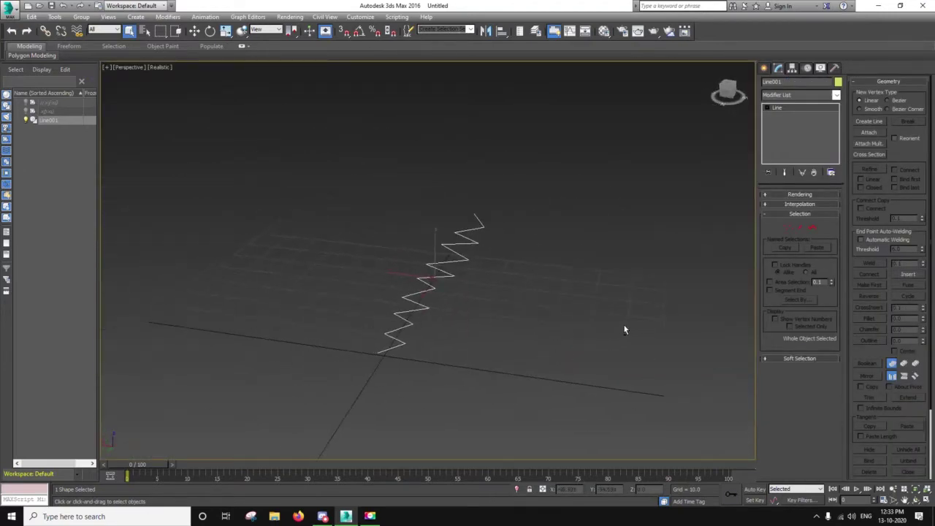
pyautogui.click(789, 227)
pyautogui.moveTo(281, 169); pyautogui.dragTo(493, 403)
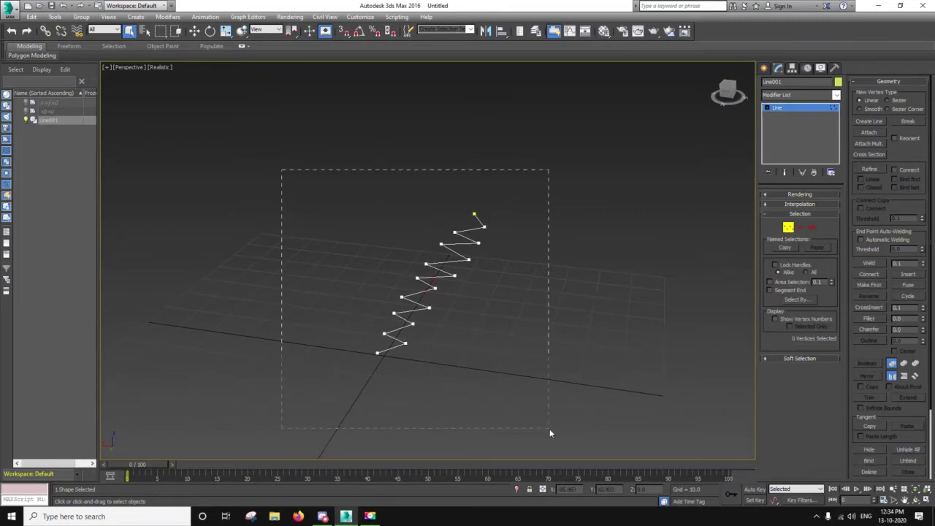
pyautogui.moveTo(550, 432); pyautogui.dragTo(549, 433)
pyautogui.click(789, 228)
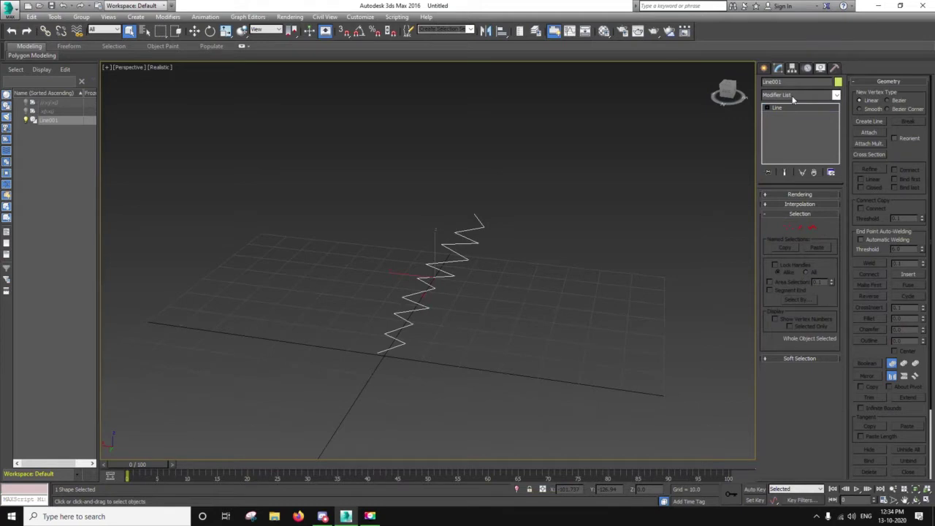
pyautogui.click(787, 228)
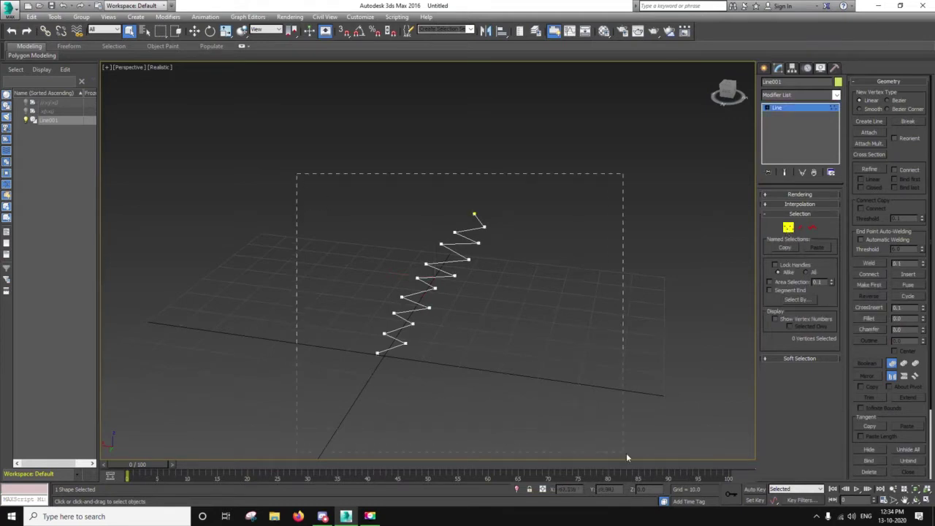
pyautogui.moveTo(626, 457); pyautogui.dragTo(626, 457)
pyautogui.press('z')
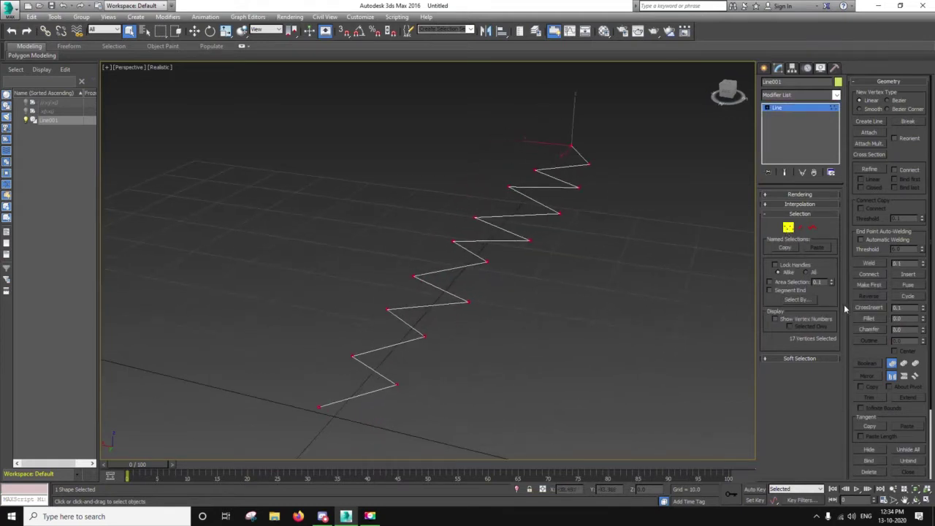
pyautogui.click(869, 320)
pyautogui.moveTo(401, 391); pyautogui.dragTo(426, 353)
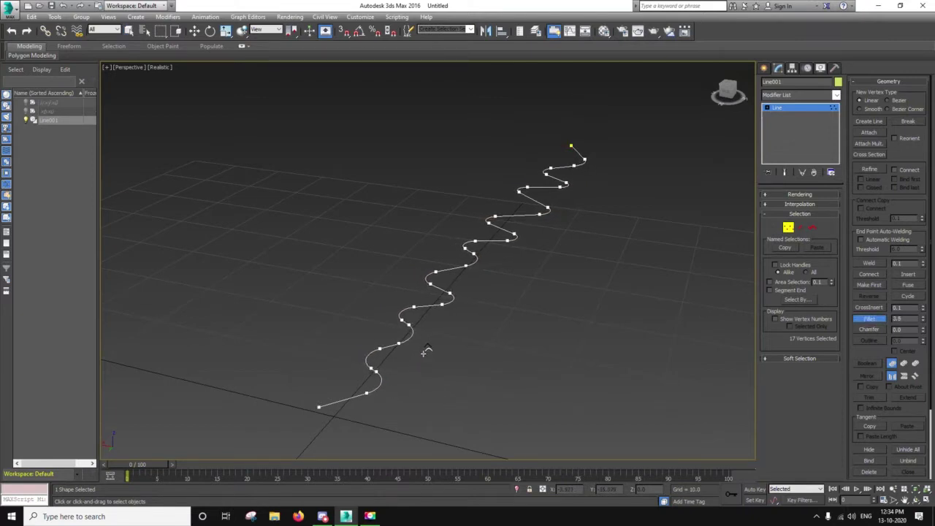
# - Add an Extrude modifier to Line001 from the Modifier List
pyautogui.click(789, 229)
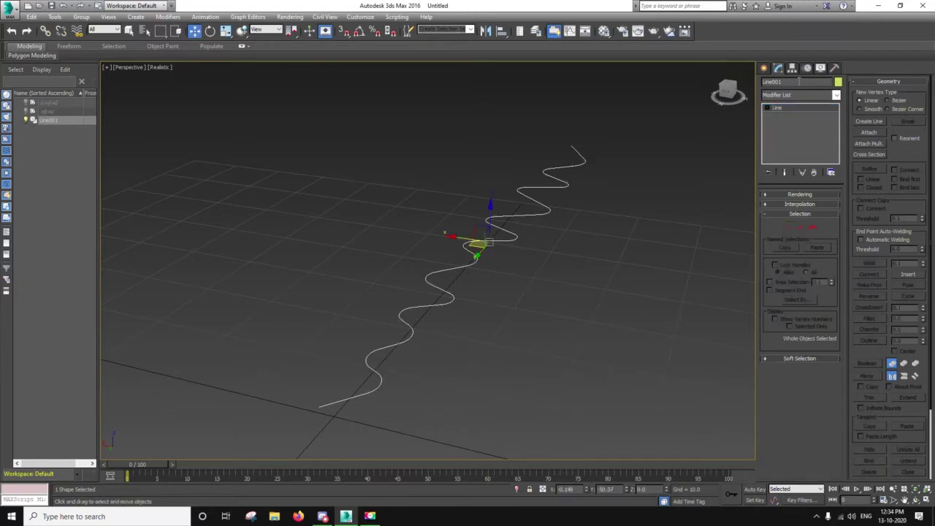
pyautogui.click(792, 93)
pyautogui.write('ex')
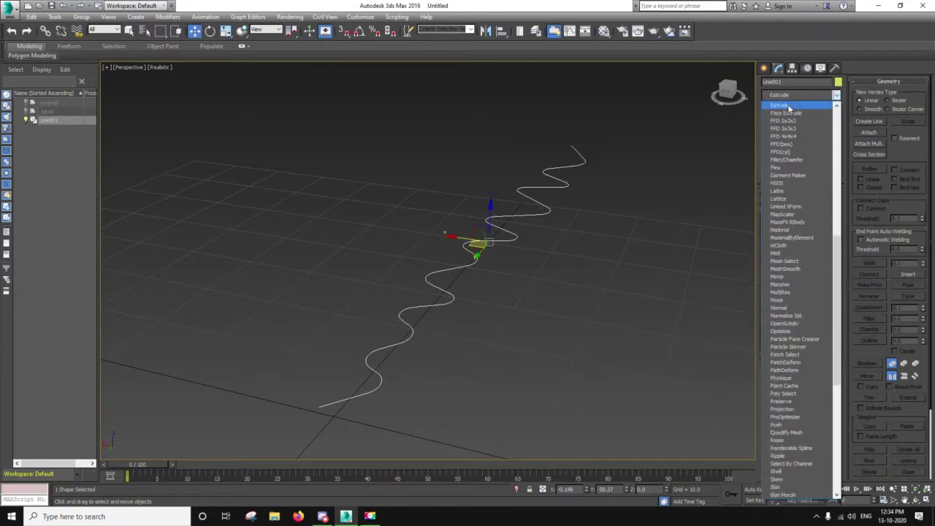
pyautogui.click(788, 105)
# - Raise the Extrude Amount to about 113.5 to form a tall pleated curtain
pyautogui.moveTo(828, 212); pyautogui.dragTo(827, 179)
pyautogui.moveTo(678, 266)
pyautogui.keyDown('alt'); pyautogui.mouseDown(button='middle')
pyautogui.moveTo(679, 298)
pyautogui.moveTo(619, 287)
pyautogui.moveTo(531, 345)
pyautogui.moveTo(417, 314)
pyautogui.mouseUp(button='middle'); pyautogui.keyUp('alt')
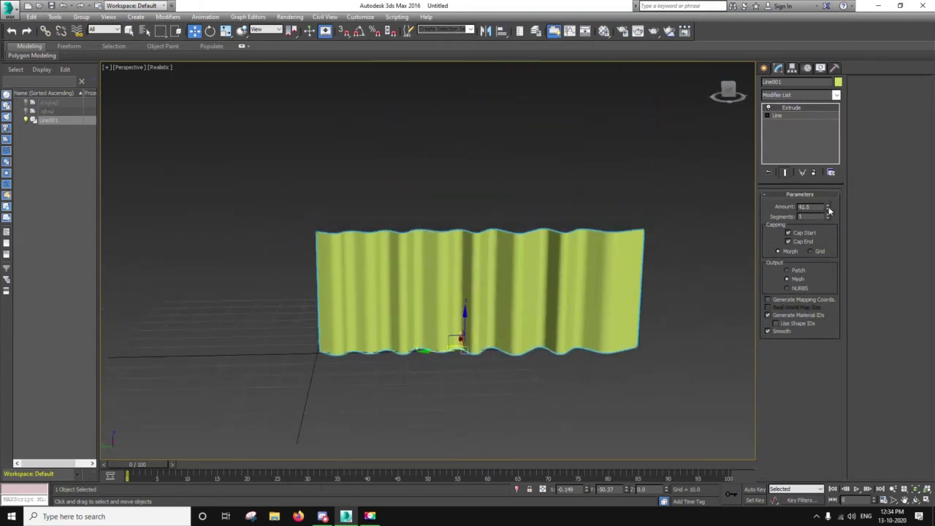
pyautogui.moveTo(829, 211); pyautogui.dragTo(833, 152)
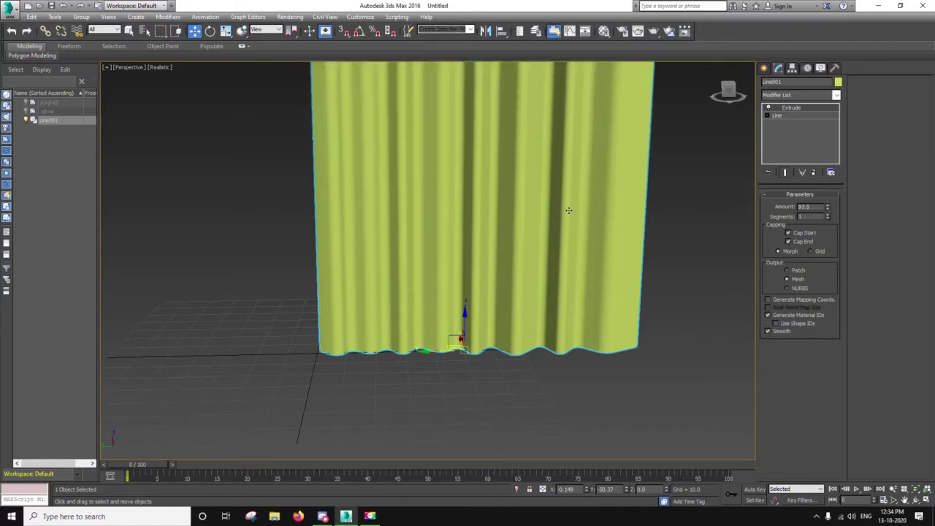
pyautogui.scroll(-3, 568, 211)
pyautogui.scroll(-2, 526, 292)
pyautogui.moveTo(826, 208); pyautogui.dragTo(833, 191)
pyautogui.moveTo(749, 152); pyautogui.dragTo(739, 189, button='middle')
# - Collapse all modifiers into a single mesh and turn on edged faces
pyautogui.rightClick(787, 139)
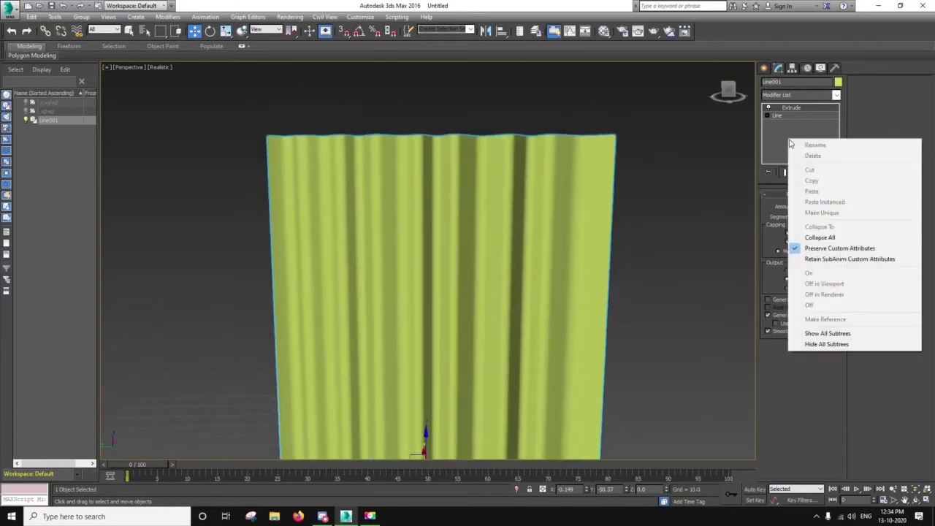
pyautogui.click(807, 244)
pyautogui.click(513, 286)
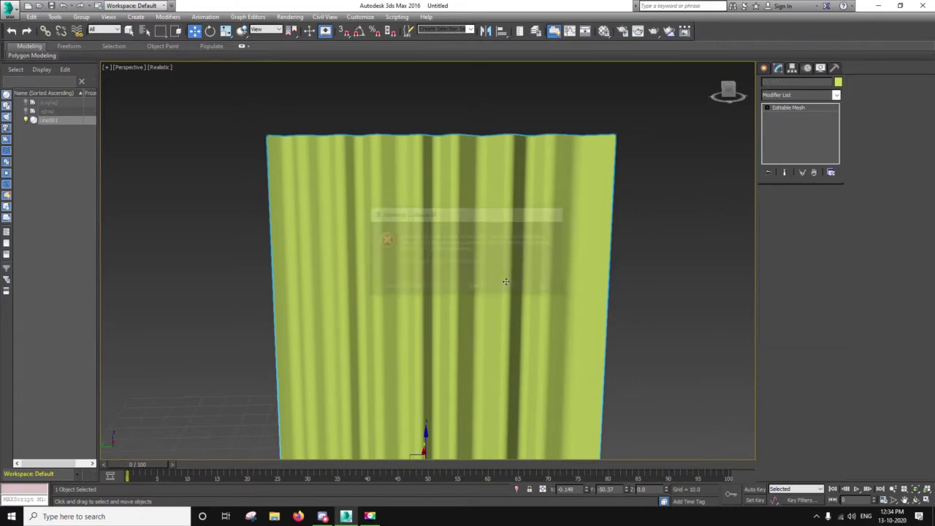
pyautogui.moveTo(456, 271)
pyautogui.keyDown('alt'); pyautogui.mouseDown(button='middle')
pyautogui.moveTo(472, 304)
pyautogui.moveTo(321, 285)
pyautogui.moveTo(333, 281)
pyautogui.mouseUp(button='middle'); pyautogui.keyUp('alt')
pyautogui.press('F4')
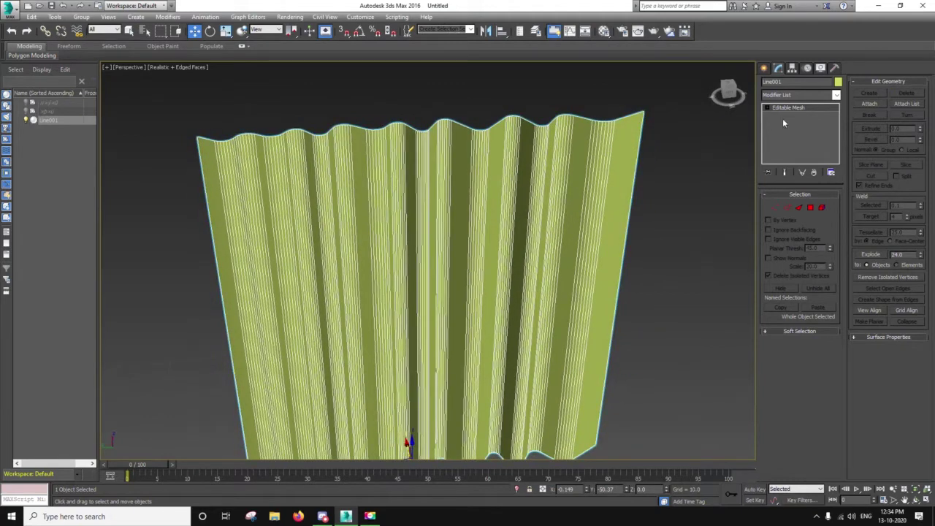
# - Convert the curtain to Editable Poly and switch to Edge mode
pyautogui.click(799, 96)
pyautogui.click(837, 101)
pyautogui.rightClick(789, 108)
pyautogui.click(826, 214)
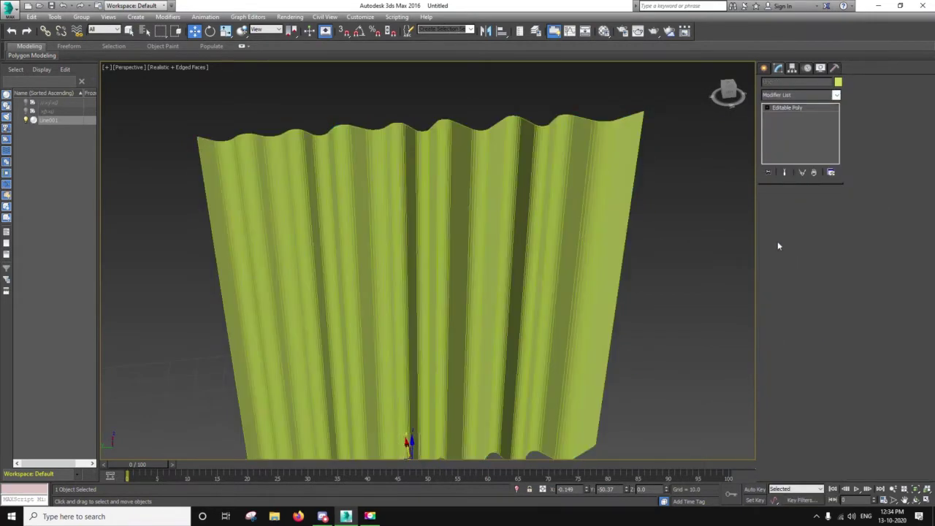
pyautogui.click(787, 206)
# - Ring-select the vertical pleat edges and Connect them with 15 horizontal edge loops
pyautogui.click(627, 247)
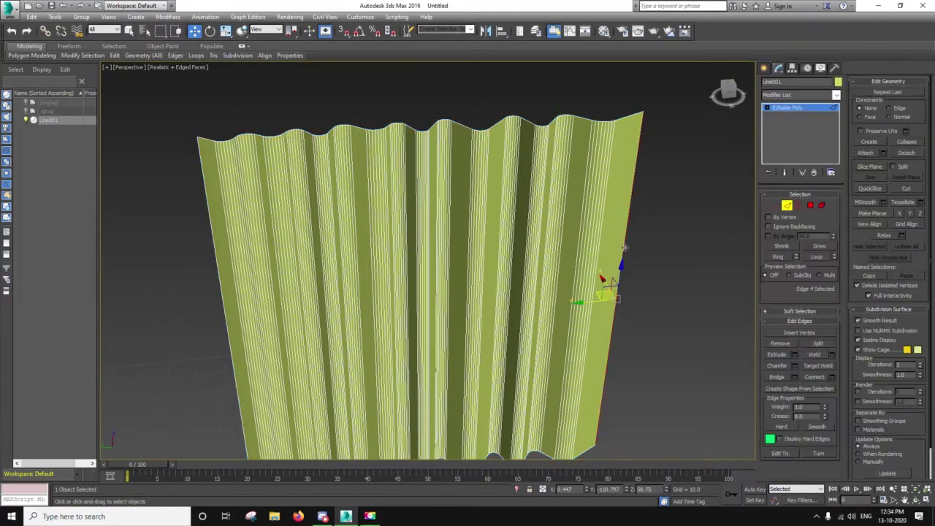
pyautogui.click(781, 255)
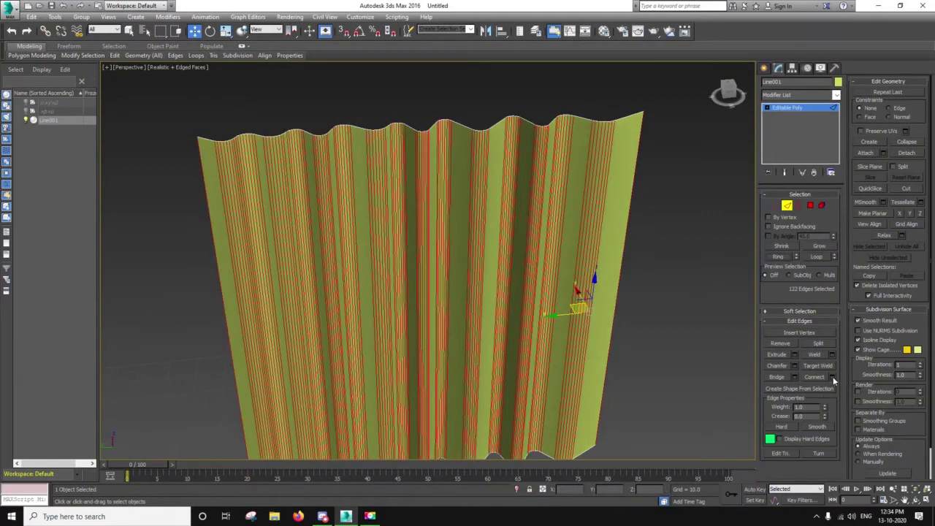
pyautogui.click(833, 377)
pyautogui.moveTo(434, 267); pyautogui.dragTo(443, 238)
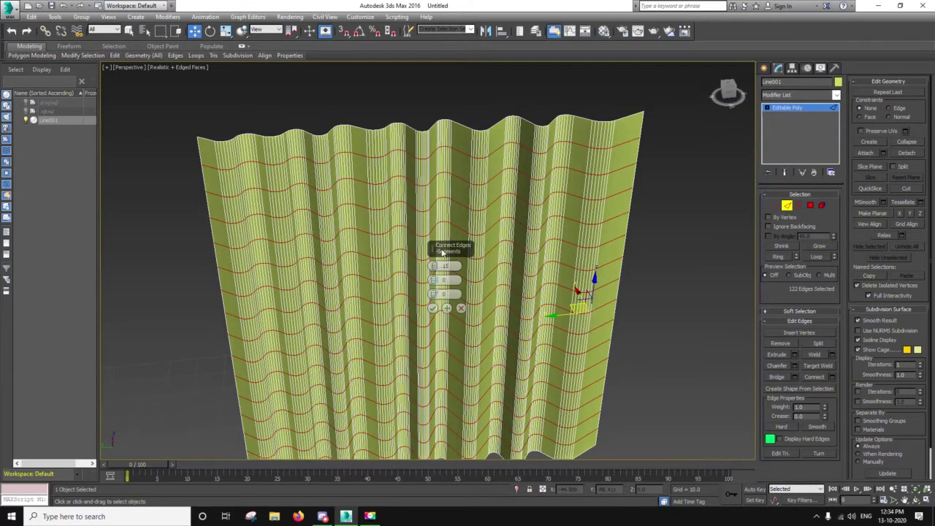
pyautogui.click(433, 307)
# - Add an FFD 4x4x4 modifier above Line001's Editable Poly and keep the FFD level selected
pyautogui.click(808, 93)
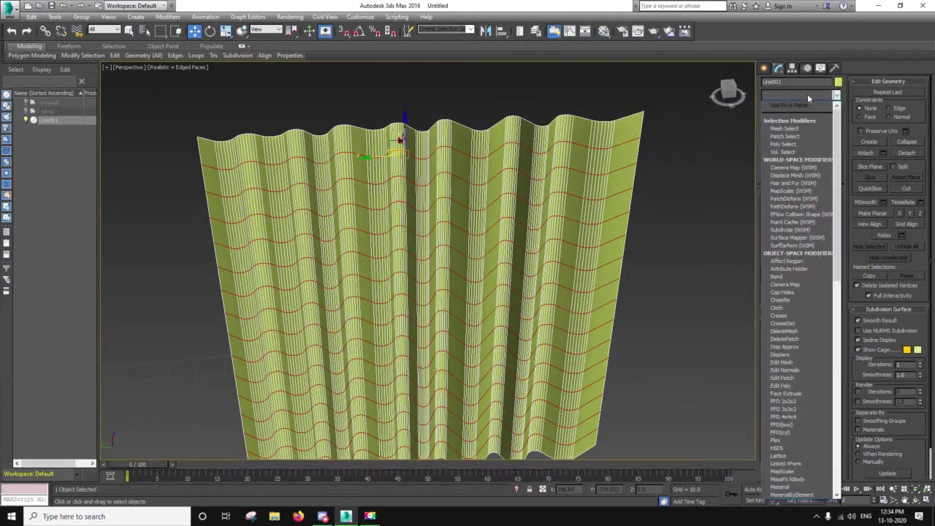
pyautogui.press('b')
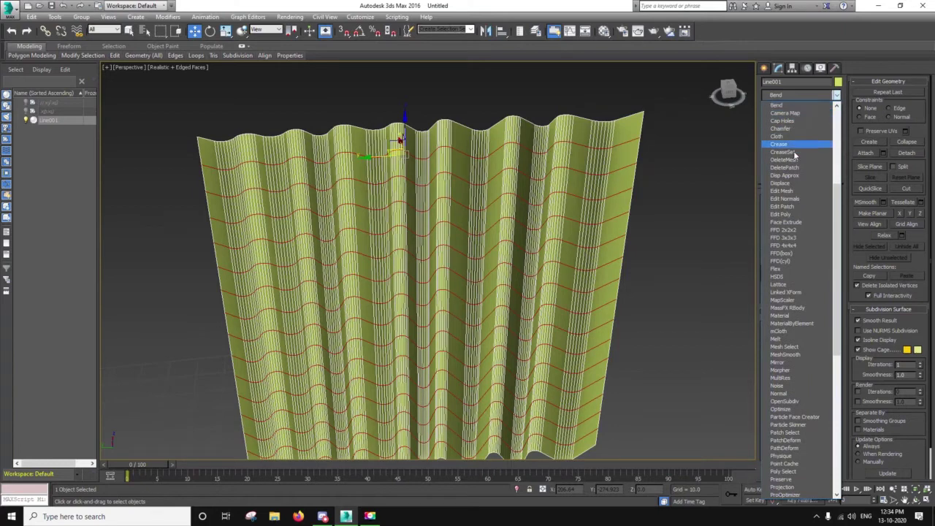
pyautogui.click(794, 256)
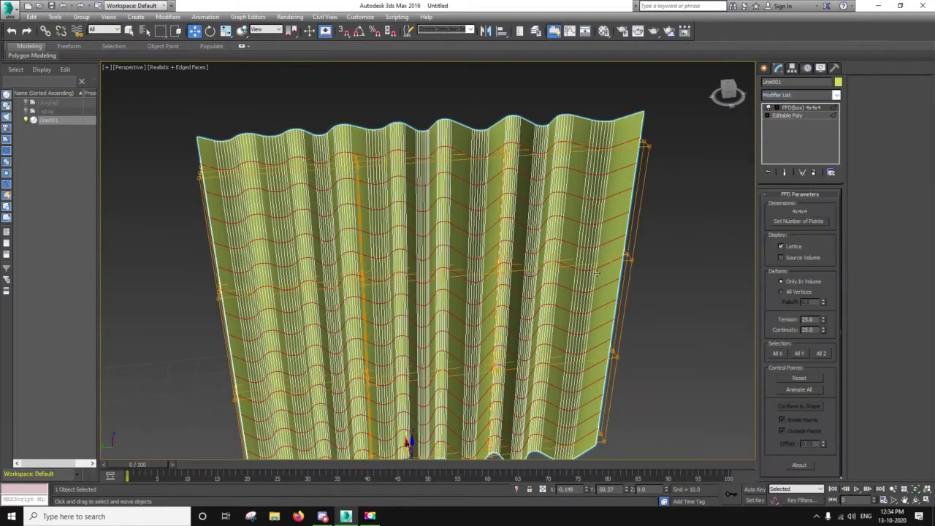
pyautogui.scroll(-4, 475, 307)
pyautogui.scroll(-2, 569, 283)
pyautogui.keyDown('alt'); pyautogui.moveTo(568, 284); pyautogui.dragTo(703, 206, button='middle'); pyautogui.keyUp('alt')
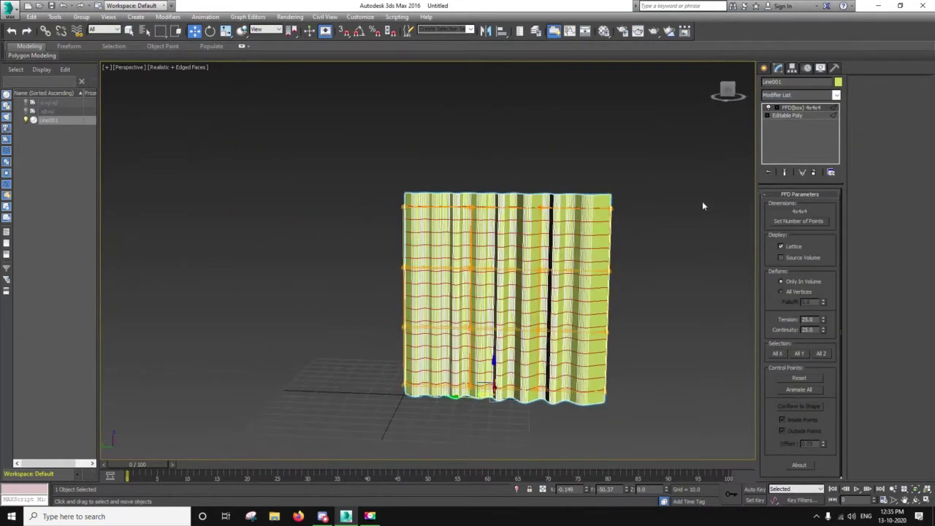
pyautogui.click(813, 114)
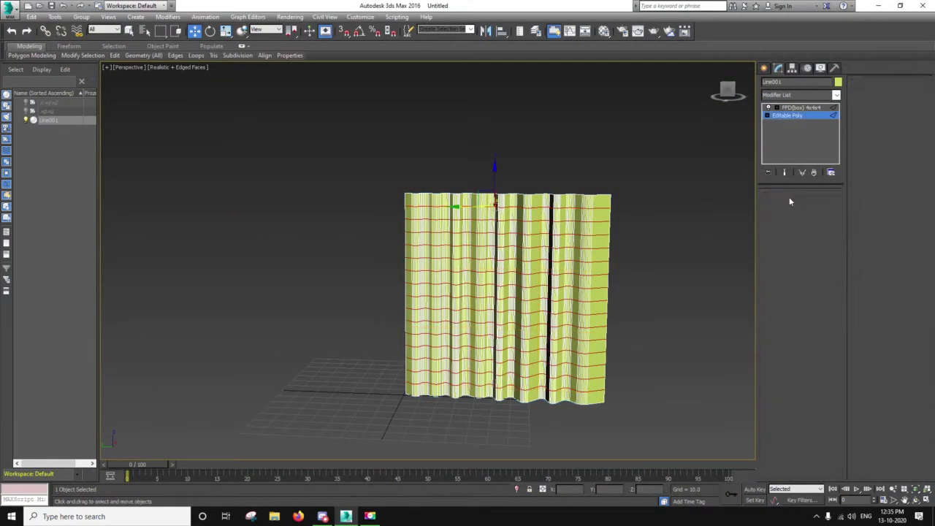
pyautogui.click(815, 108)
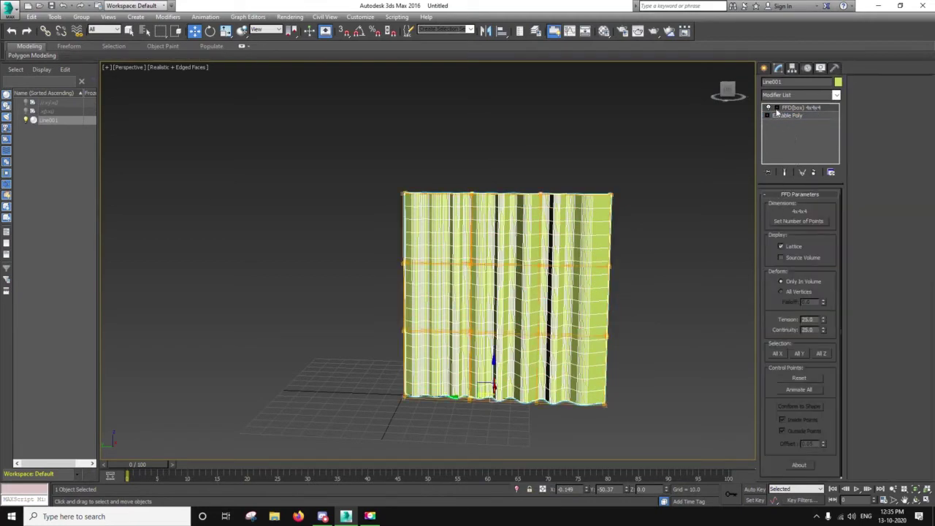
# - Enter FFD Control Points and move the left column of points inward to narrow the curtain
pyautogui.click(776, 108)
pyautogui.click(804, 116)
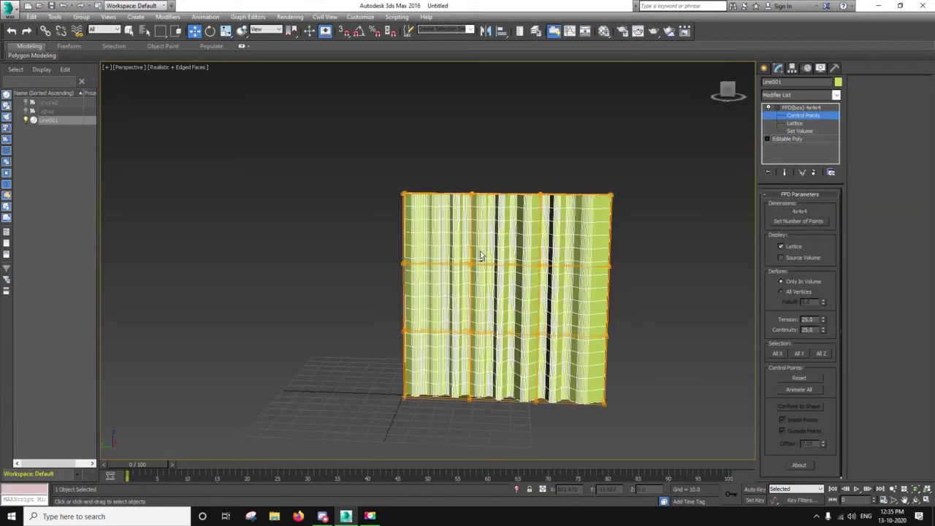
pyautogui.keyDown('alt'); pyautogui.moveTo(480, 251); pyautogui.dragTo(489, 250, button='middle'); pyautogui.keyUp('alt')
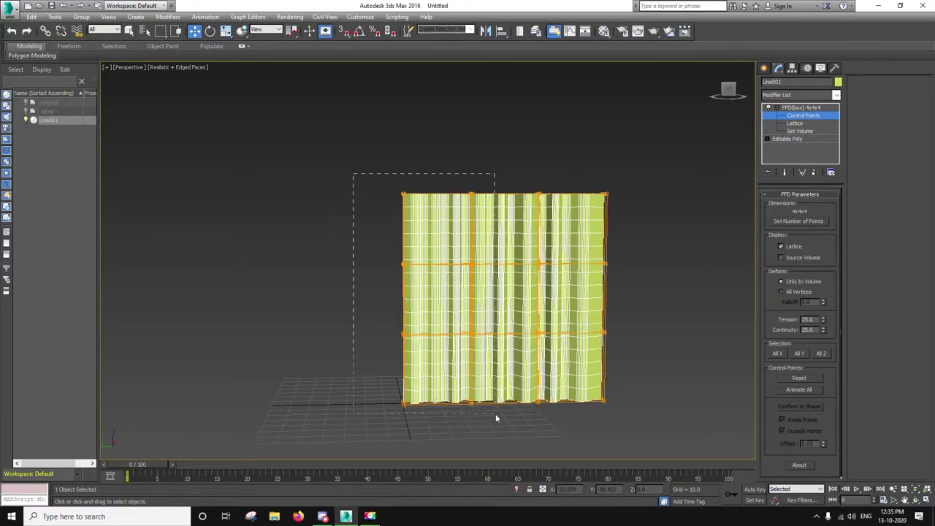
pyautogui.moveTo(495, 417); pyautogui.dragTo(361, 369, button='middle')
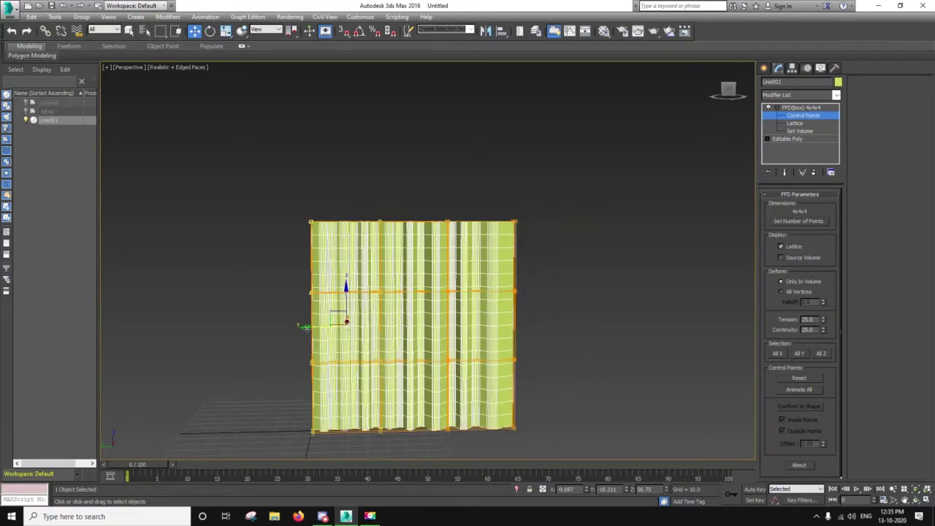
pyautogui.moveTo(344, 292)
pyautogui.keyDown('alt'); pyautogui.mouseDown(button='middle')
pyautogui.moveTo(378, 286)
pyautogui.moveTo(324, 334)
pyautogui.moveTo(322, 322)
pyautogui.mouseUp(button='middle'); pyautogui.keyUp('alt')
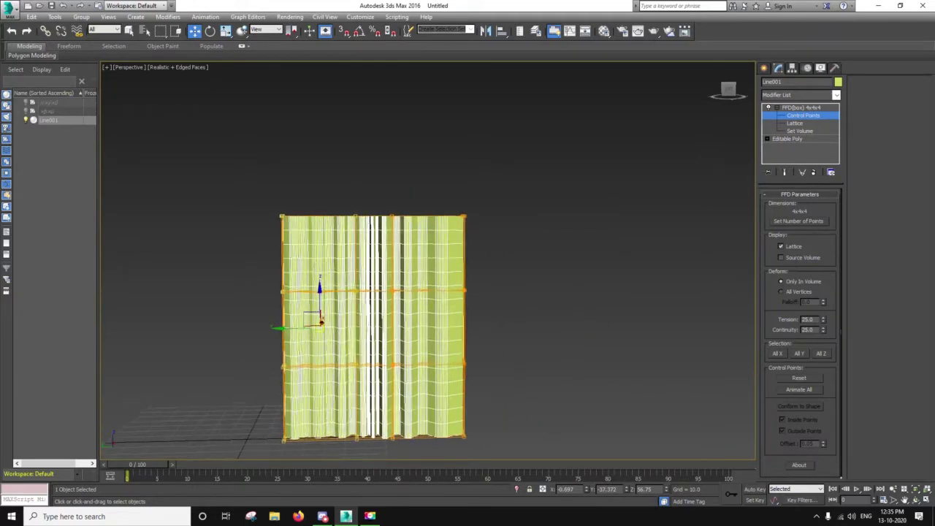
pyautogui.scroll(2, 314, 336)
pyautogui.scroll(-2, 229, 212)
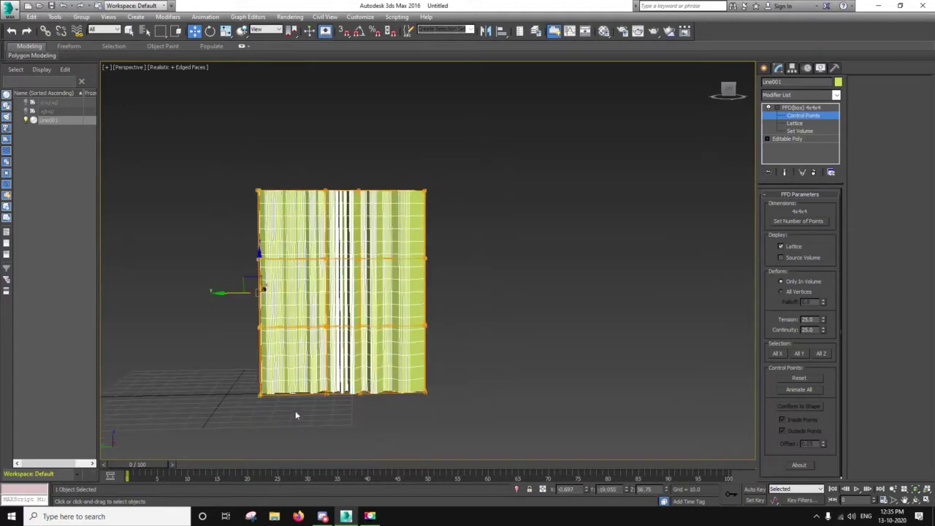
pyautogui.moveTo(223, 293); pyautogui.dragTo(252, 293)
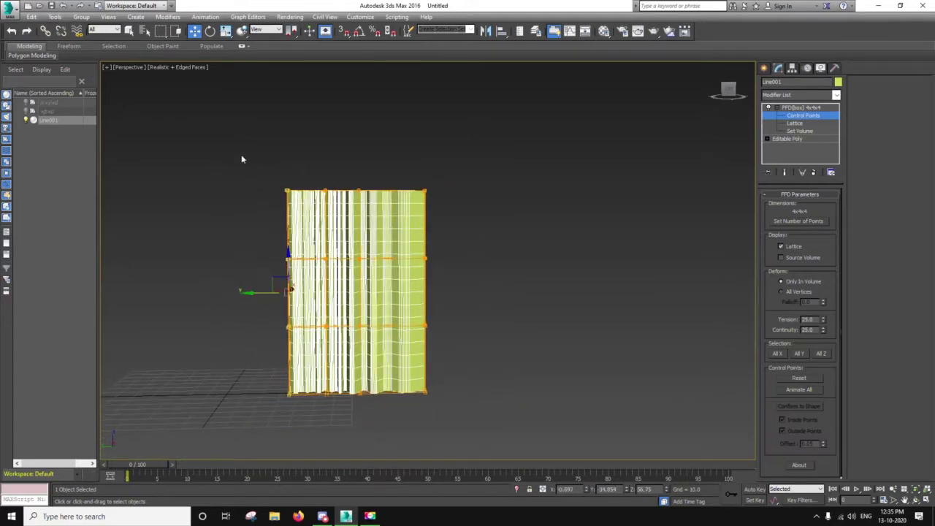
pyautogui.moveTo(242, 154)
pyautogui.mouseDown()
pyautogui.moveTo(370, 418)
pyautogui.moveTo(349, 393)
pyautogui.mouseUp()
pyautogui.moveTo(284, 292); pyautogui.dragTo(323, 302)
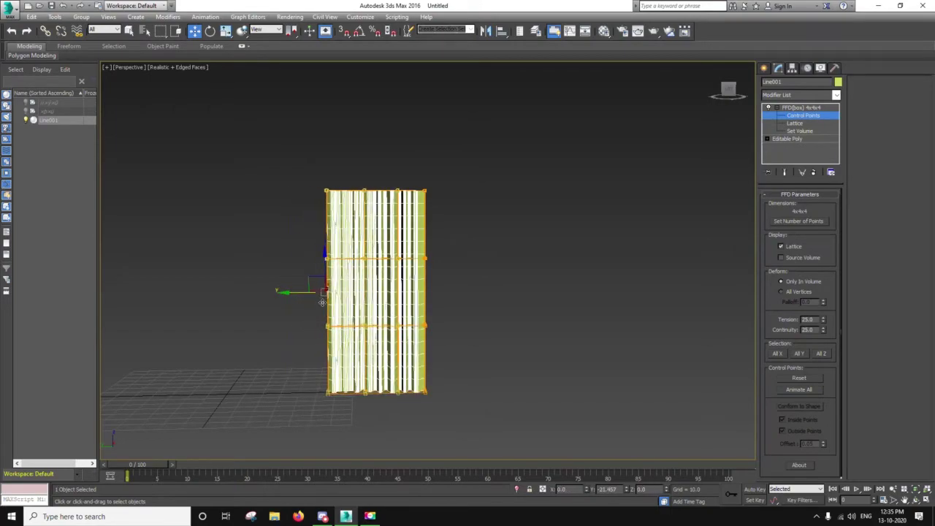
# - Select the middle rows of lattice points and raise them upward
pyautogui.scroll(2, 336, 285)
pyautogui.scroll(8, 357, 260)
pyautogui.moveTo(357, 258)
pyautogui.keyDown('alt'); pyautogui.mouseDown(button='middle')
pyautogui.moveTo(386, 272)
pyautogui.moveTo(423, 352)
pyautogui.moveTo(468, 307)
pyautogui.moveTo(439, 324)
pyautogui.moveTo(420, 270)
pyautogui.moveTo(401, 263)
pyautogui.moveTo(363, 275)
pyautogui.moveTo(319, 322)
pyautogui.mouseUp(button='middle'); pyautogui.keyUp('alt')
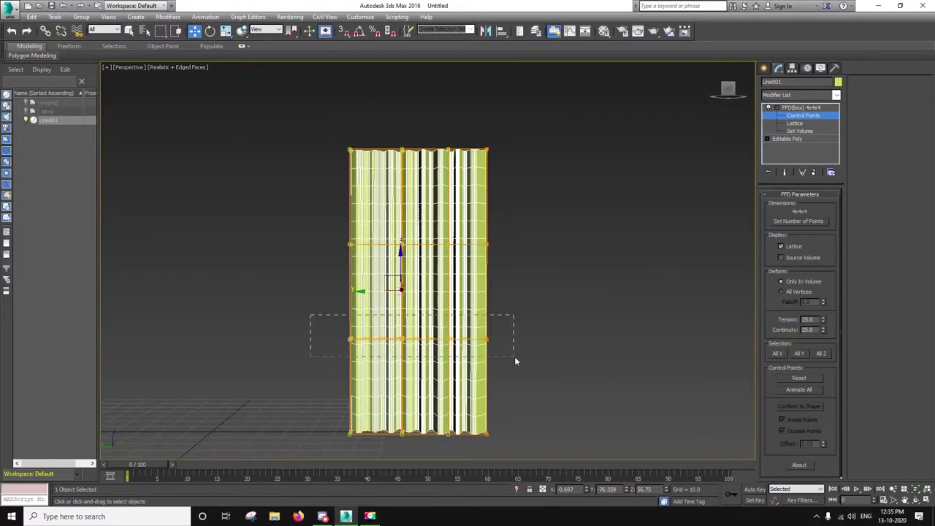
pyautogui.moveTo(515, 360); pyautogui.dragTo(543, 454)
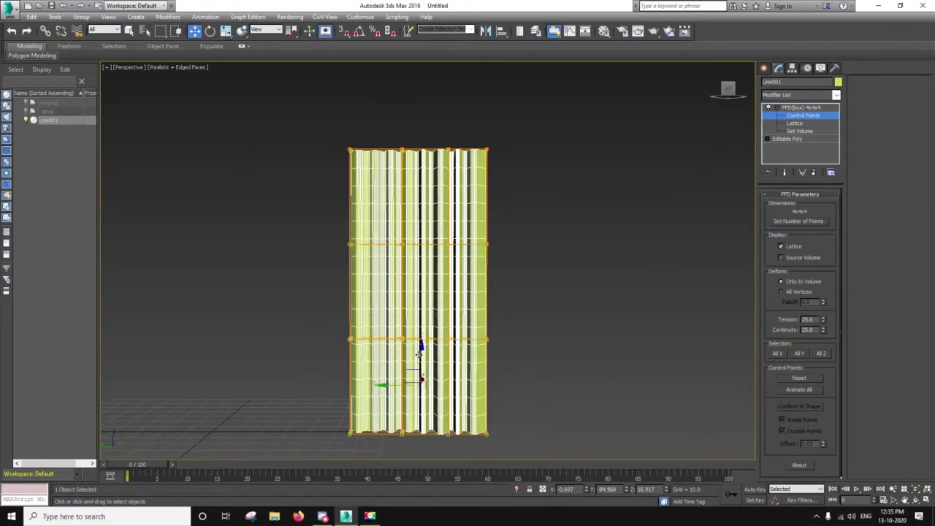
pyautogui.moveTo(419, 355)
pyautogui.mouseDown()
pyautogui.moveTo(419, 386)
pyautogui.moveTo(421, 329)
pyautogui.mouseUp()
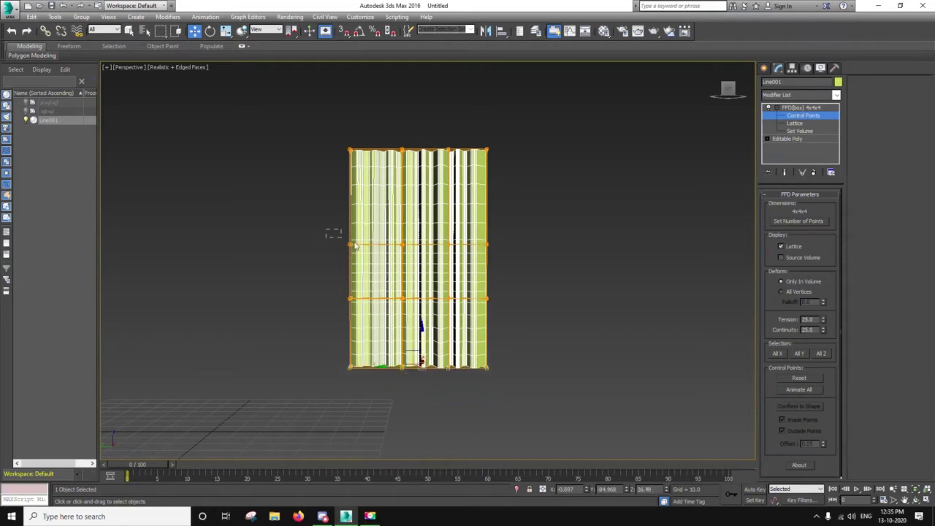
pyautogui.moveTo(520, 310); pyautogui.dragTo(497, 308)
pyautogui.moveTo(593, 422); pyautogui.dragTo(593, 422)
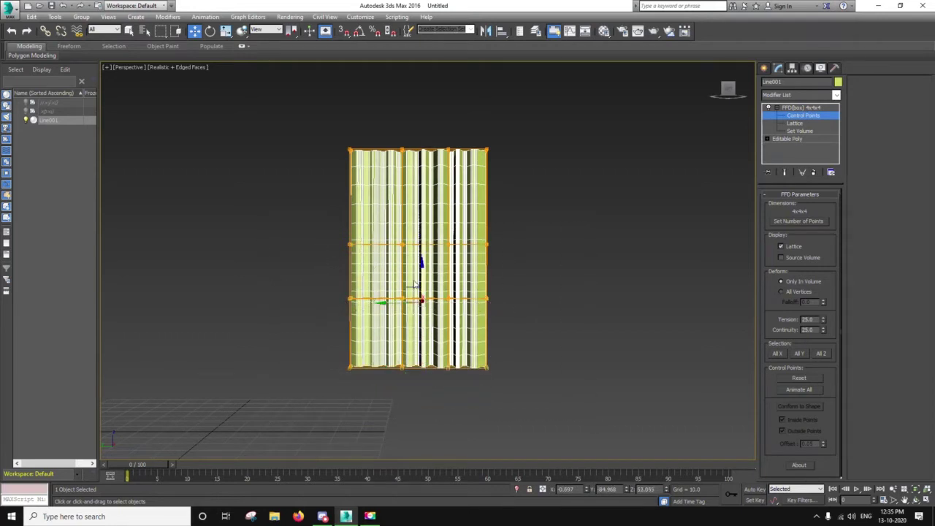
pyautogui.moveTo(421, 300); pyautogui.dragTo(420, 278)
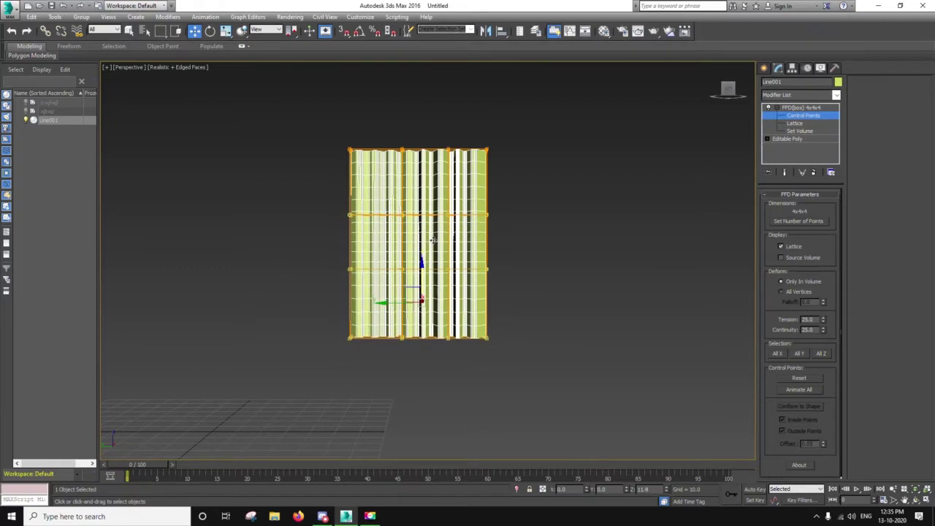
pyautogui.scroll(1, 418, 266)
pyautogui.scroll(2, 367, 247)
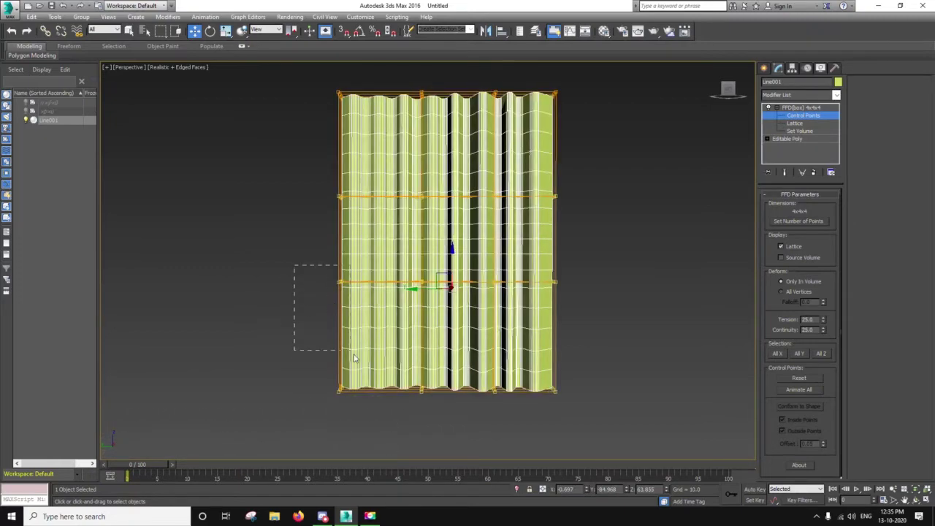
# - Pull the lower-left lattice points progressively right to bend the curtain inward
pyautogui.moveTo(450, 420); pyautogui.dragTo(449, 419)
pyautogui.moveTo(345, 338); pyautogui.dragTo(385, 338)
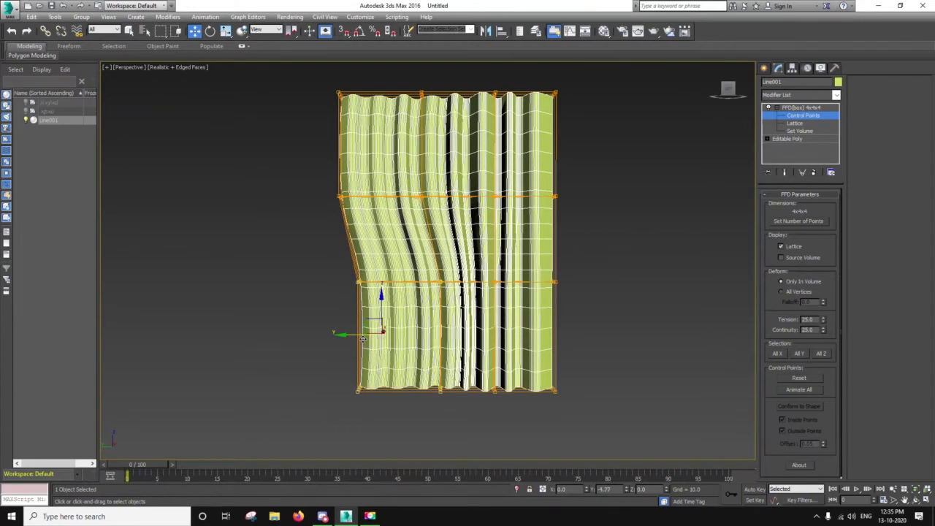
pyautogui.moveTo(529, 436); pyautogui.dragTo(528, 436)
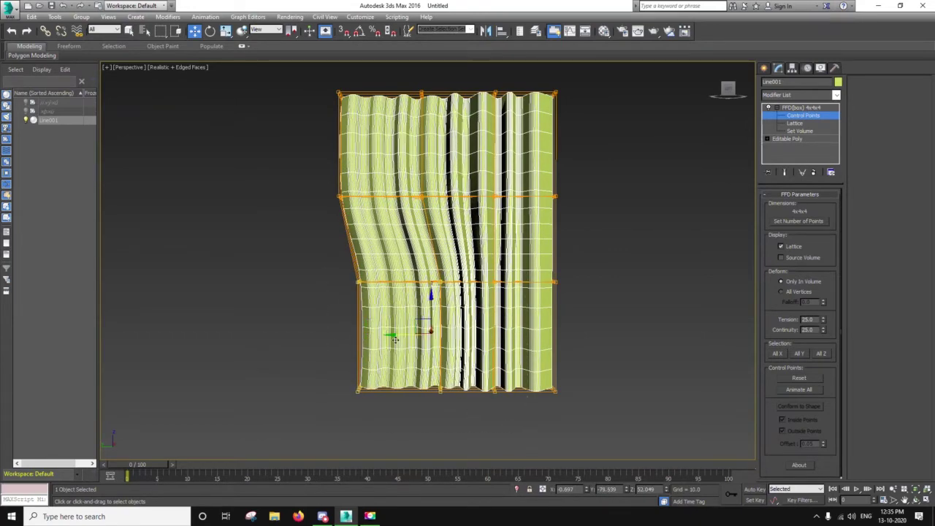
pyautogui.moveTo(396, 338); pyautogui.dragTo(419, 338)
pyautogui.moveTo(339, 359); pyautogui.dragTo(413, 407)
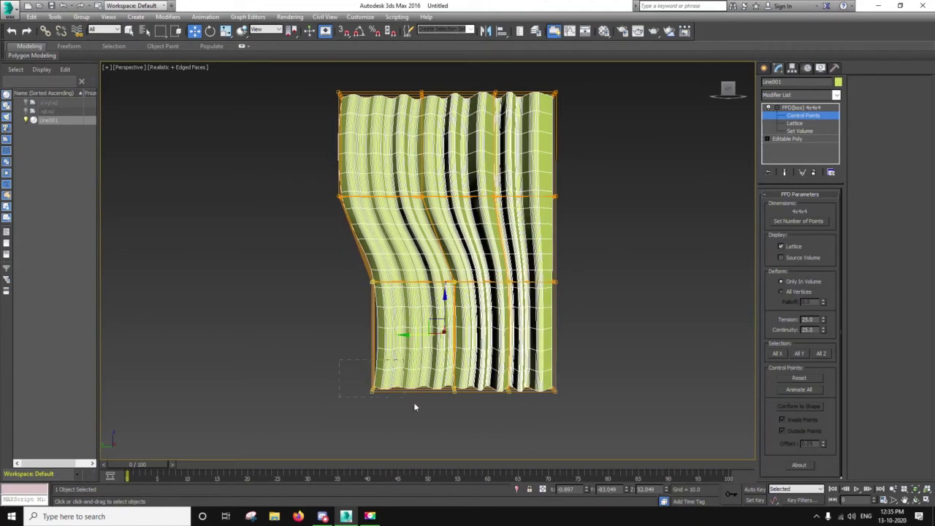
pyautogui.moveTo(474, 420); pyautogui.dragTo(473, 420)
pyautogui.moveTo(374, 390); pyautogui.dragTo(405, 398)
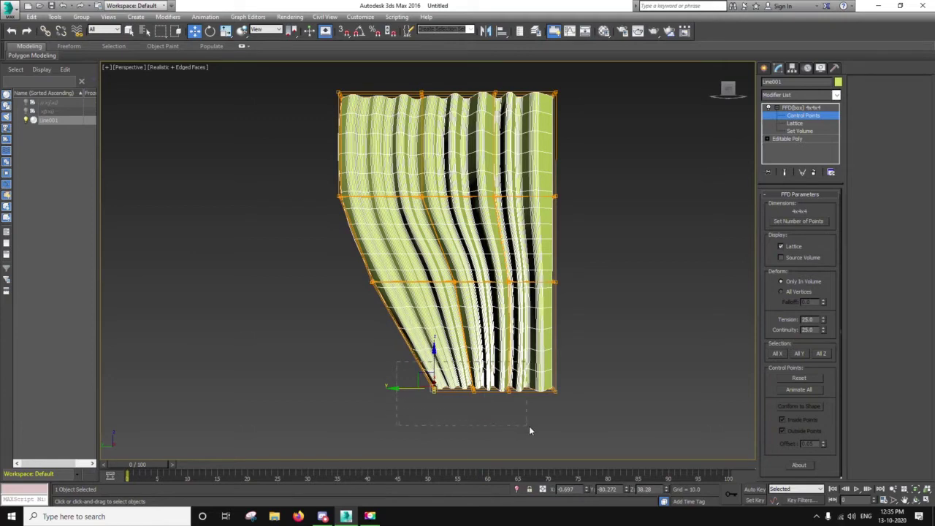
pyautogui.moveTo(530, 429); pyautogui.dragTo(529, 429)
pyautogui.moveTo(418, 391); pyautogui.dragTo(459, 392)
pyautogui.moveTo(490, 423); pyautogui.dragTo(491, 422)
pyautogui.moveTo(430, 395); pyautogui.dragTo(441, 395)
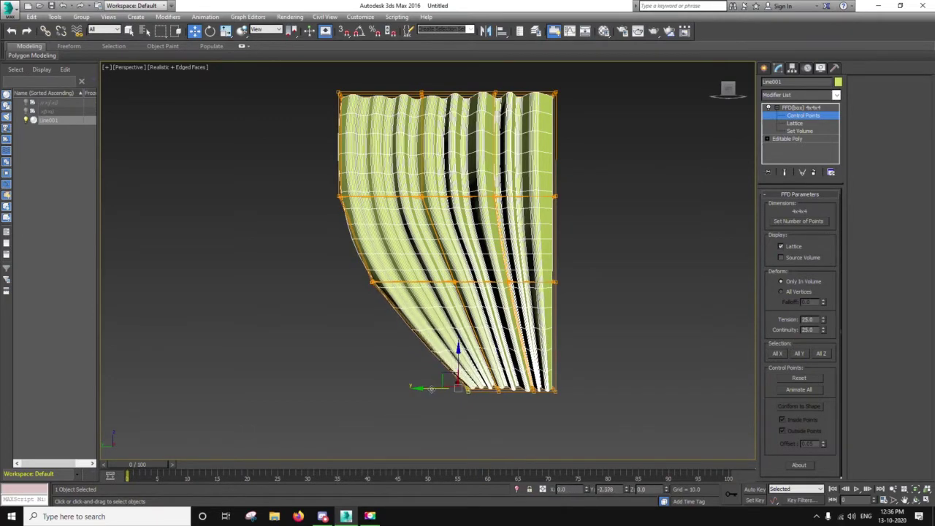
pyautogui.moveTo(399, 329); pyautogui.dragTo(402, 362, button='middle')
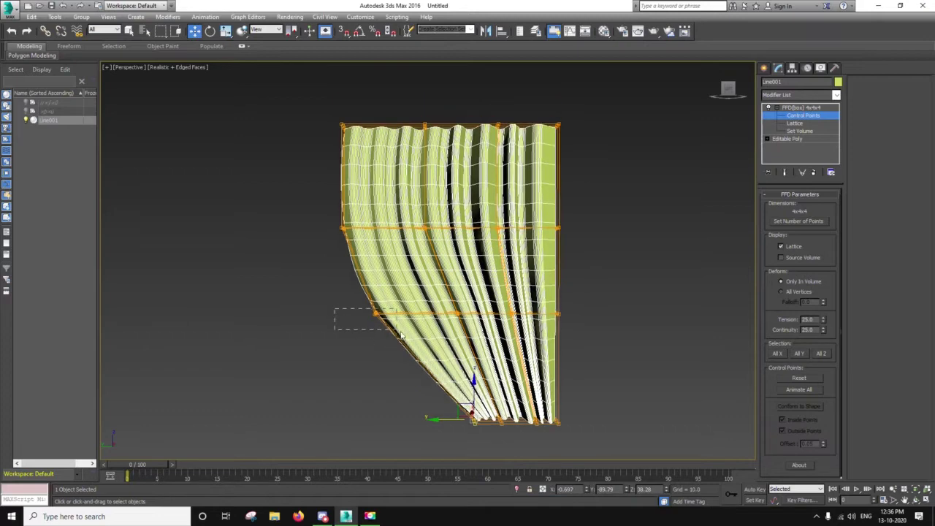
# - Move the lower-left control point so the upper-left side bulges, then select the mid-left point
pyautogui.moveTo(418, 343); pyautogui.dragTo(405, 332)
pyautogui.click(332, 324)
pyautogui.moveTo(347, 316); pyautogui.dragTo(425, 320)
pyautogui.moveTo(371, 249); pyautogui.dragTo(344, 235)
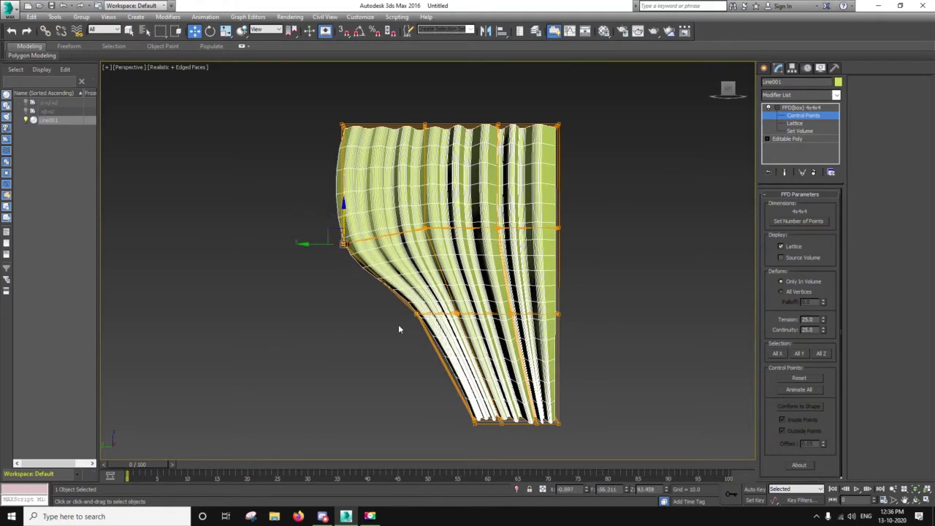
pyautogui.moveTo(480, 331); pyautogui.dragTo(480, 330)
# - Pull the lower-left points right to shape the lower fold and lower the middle row
pyautogui.moveTo(396, 313); pyautogui.dragTo(414, 313)
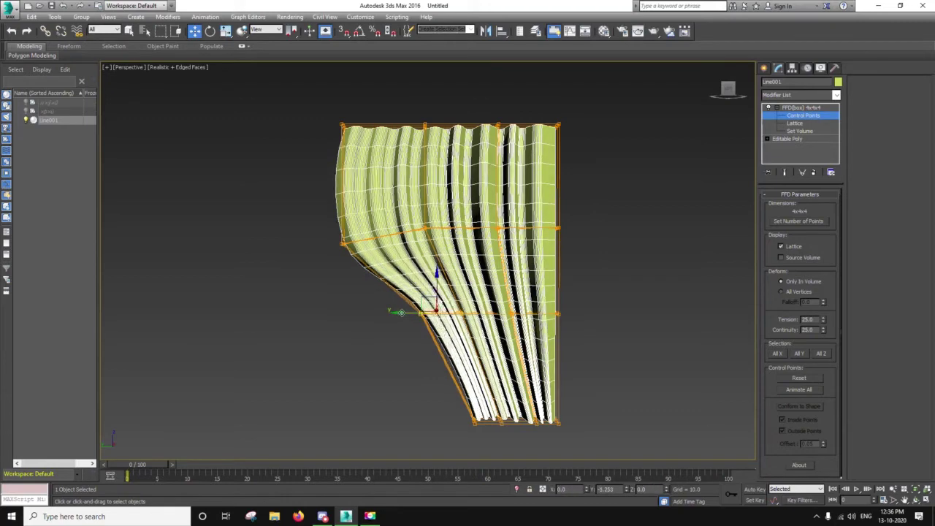
pyautogui.scroll(4, 524, 292)
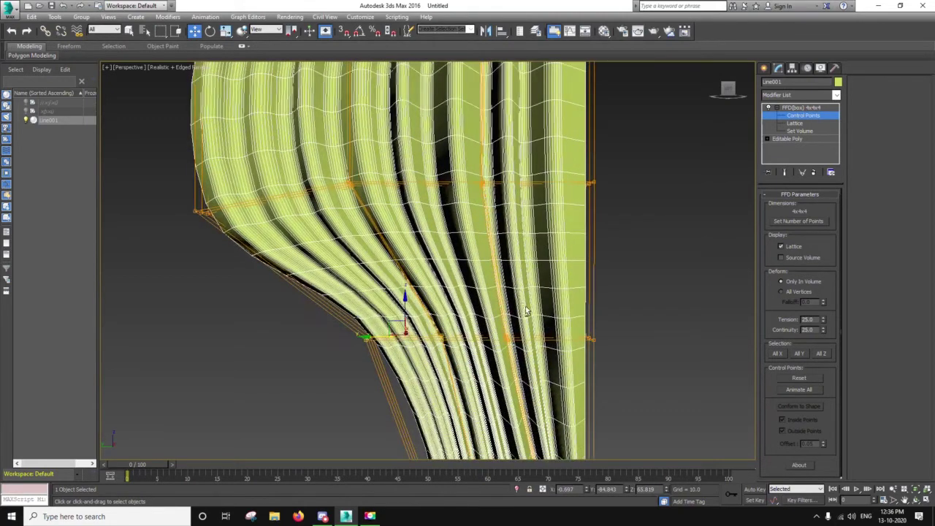
pyautogui.moveTo(339, 380); pyautogui.dragTo(342, 375)
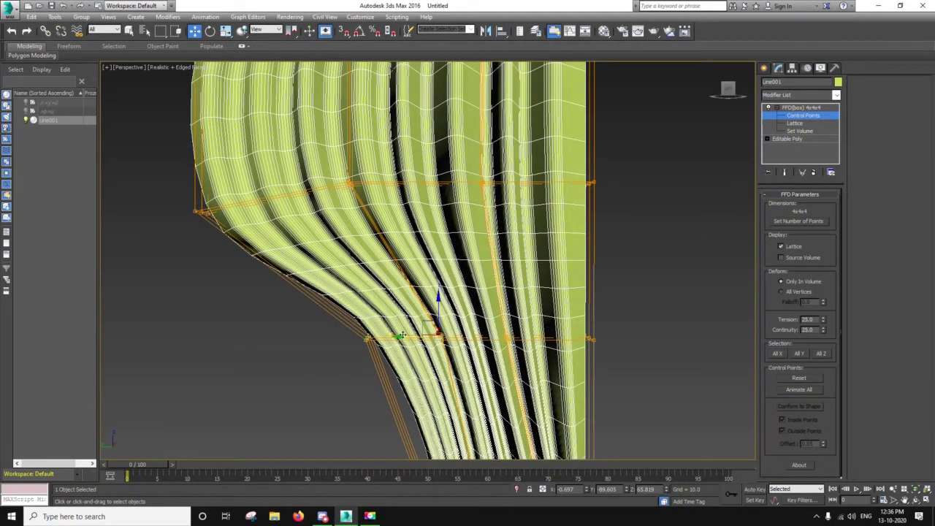
pyautogui.moveTo(411, 335); pyautogui.dragTo(429, 336)
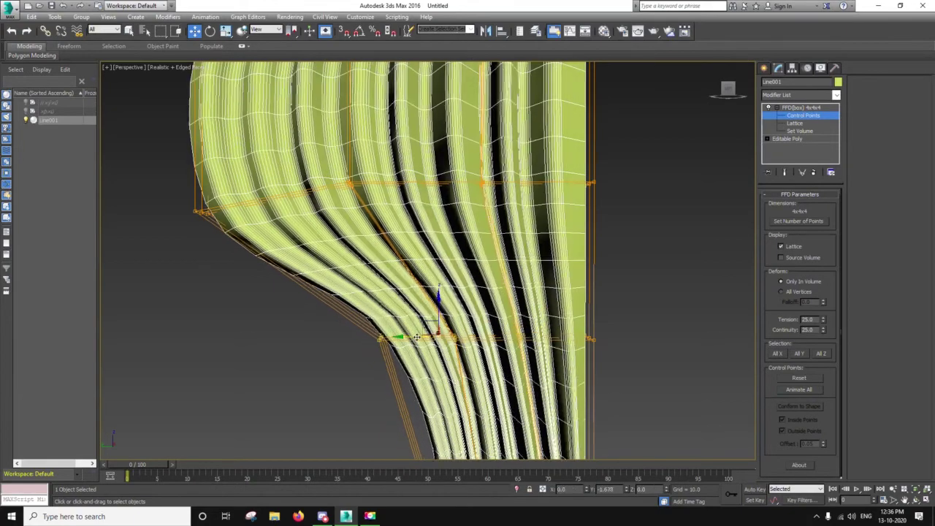
pyautogui.scroll(-3, 435, 336)
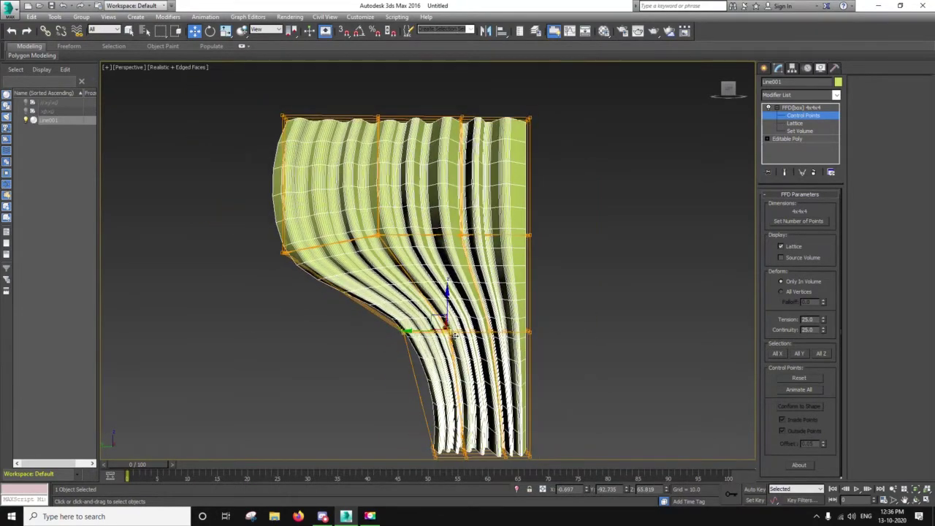
pyautogui.moveTo(554, 261); pyautogui.dragTo(570, 268)
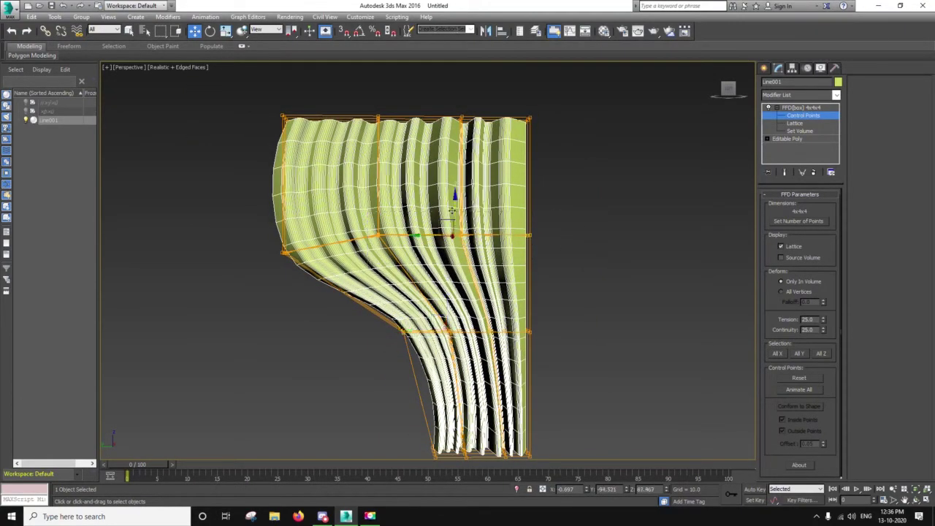
pyautogui.moveTo(453, 212); pyautogui.dragTo(453, 228)
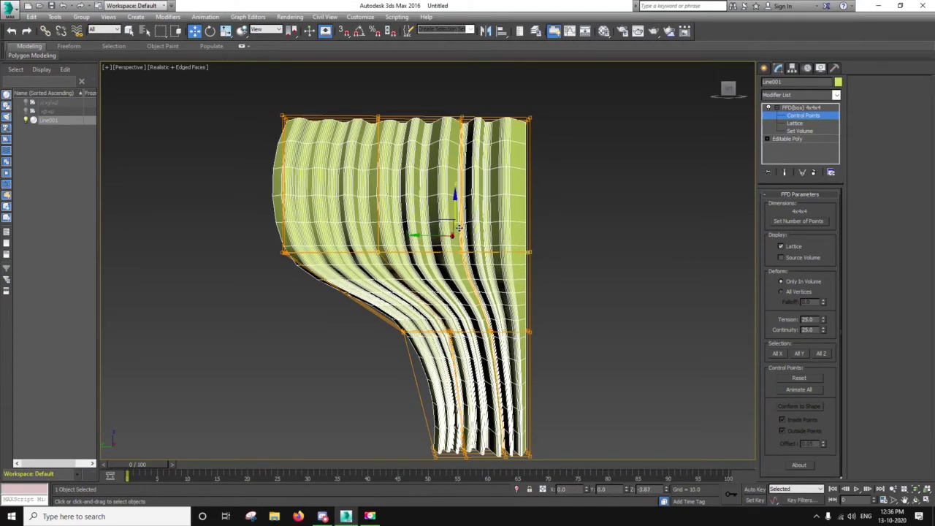
# - From the curtain's other side, pull the left column of lattice points inward
pyautogui.keyDown('alt'); pyautogui.moveTo(422, 318); pyautogui.dragTo(590, 322, button='middle'); pyautogui.keyUp('alt')
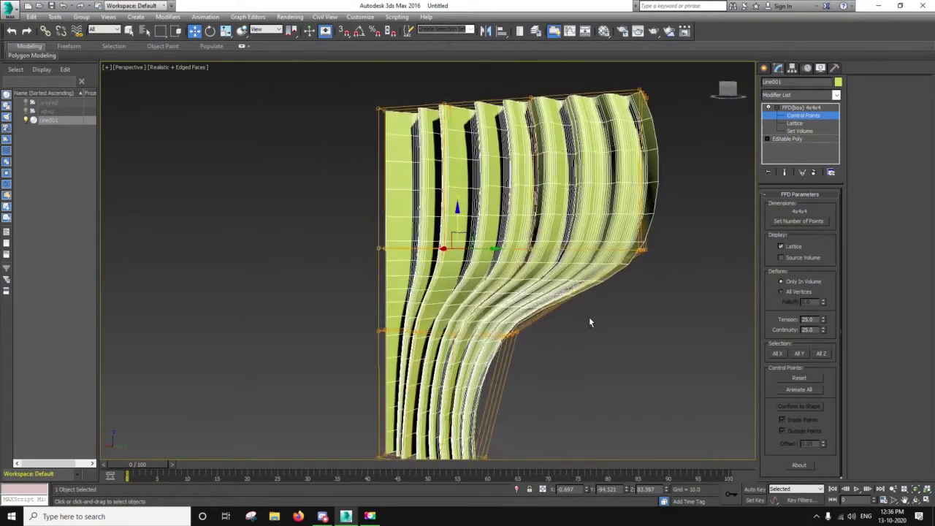
pyautogui.moveTo(521, 355); pyautogui.dragTo(523, 354)
pyautogui.keyDown('alt'); pyautogui.moveTo(547, 338); pyautogui.dragTo(400, 331, button='middle'); pyautogui.keyUp('alt')
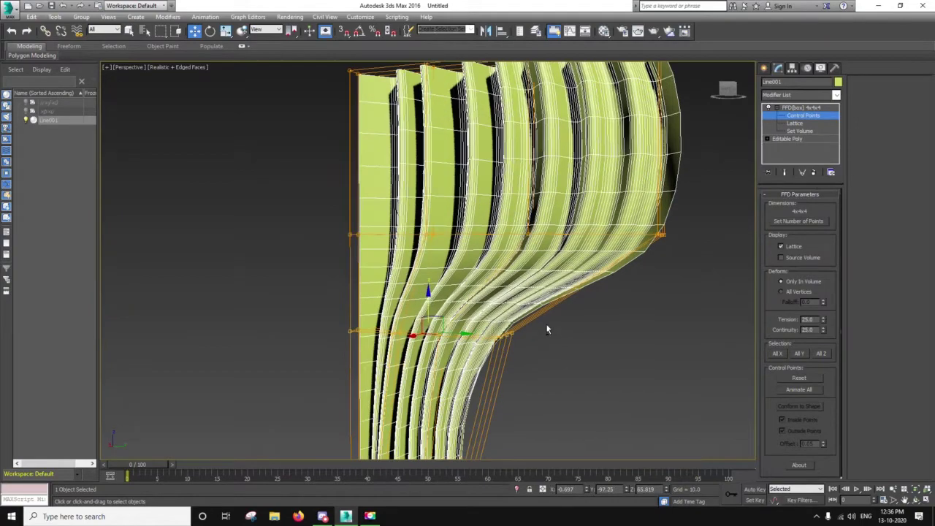
pyautogui.scroll(-2, 400, 331)
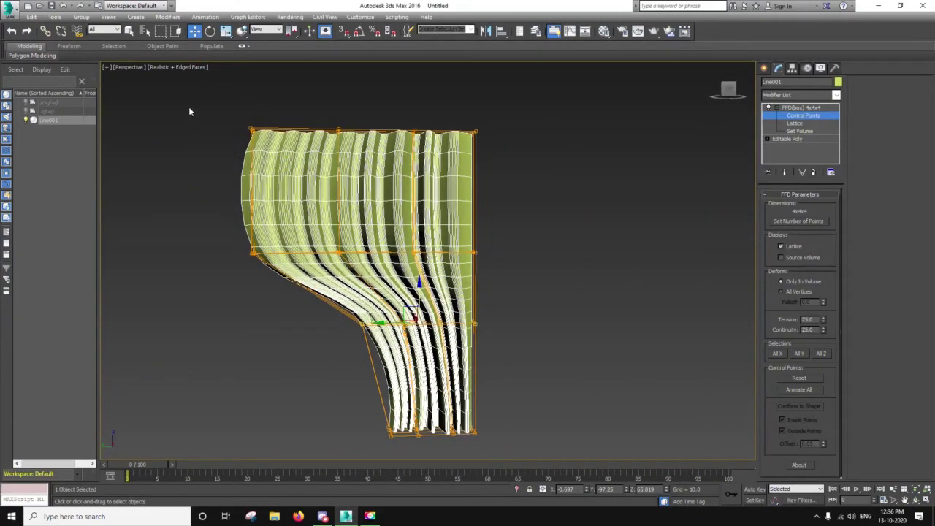
pyautogui.moveTo(286, 322); pyautogui.dragTo(285, 321)
pyautogui.moveTo(212, 192)
pyautogui.mouseDown()
pyautogui.moveTo(251, 198)
pyautogui.moveTo(290, 314)
pyautogui.mouseUp()
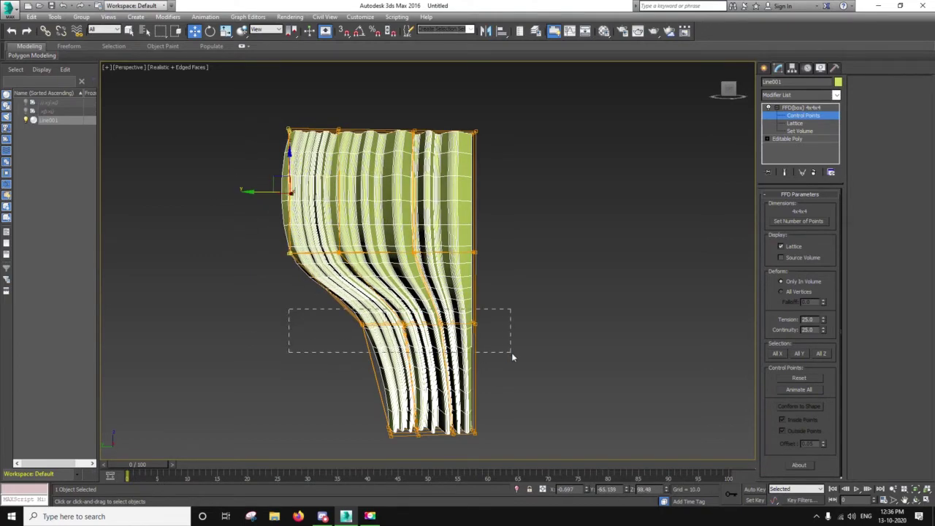
pyautogui.moveTo(512, 356); pyautogui.dragTo(514, 353)
pyautogui.press('w')
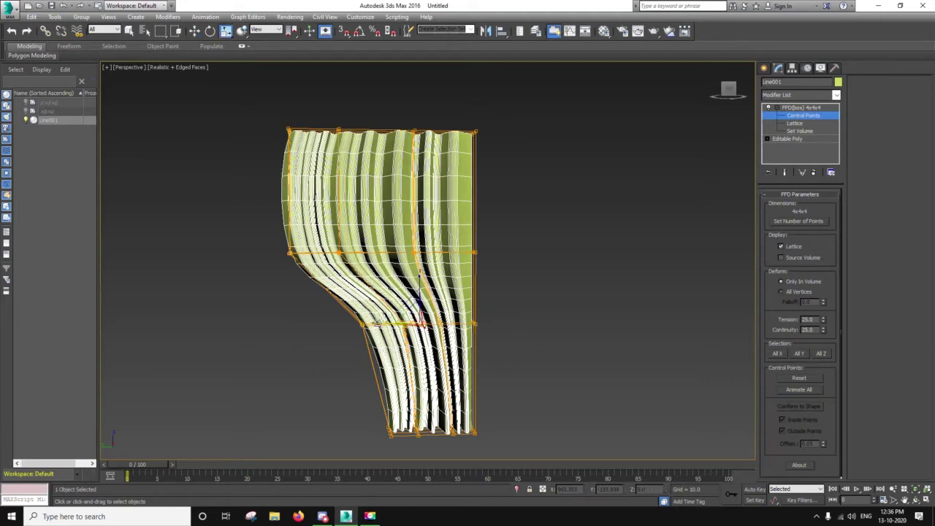
pyautogui.moveTo(372, 322); pyautogui.dragTo(377, 335)
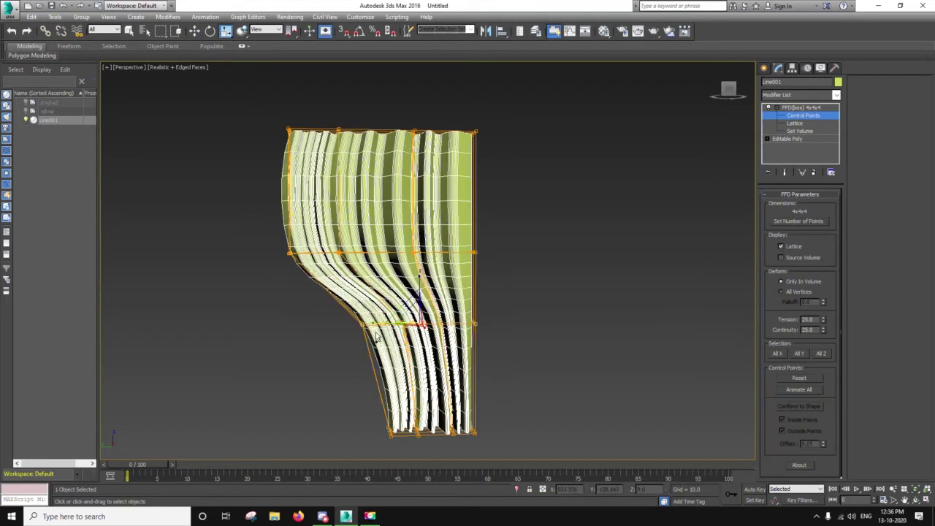
# - Shift the lattice points at the bend to the right to deepen the tie-back curve
pyautogui.moveTo(297, 344); pyautogui.dragTo(297, 344)
pyautogui.scroll(3, 429, 327)
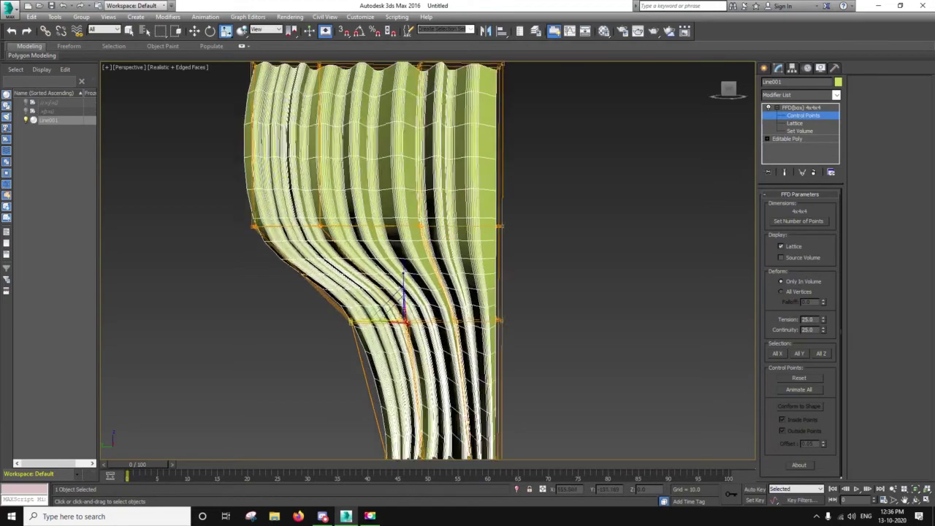
pyautogui.scroll(2, 429, 328)
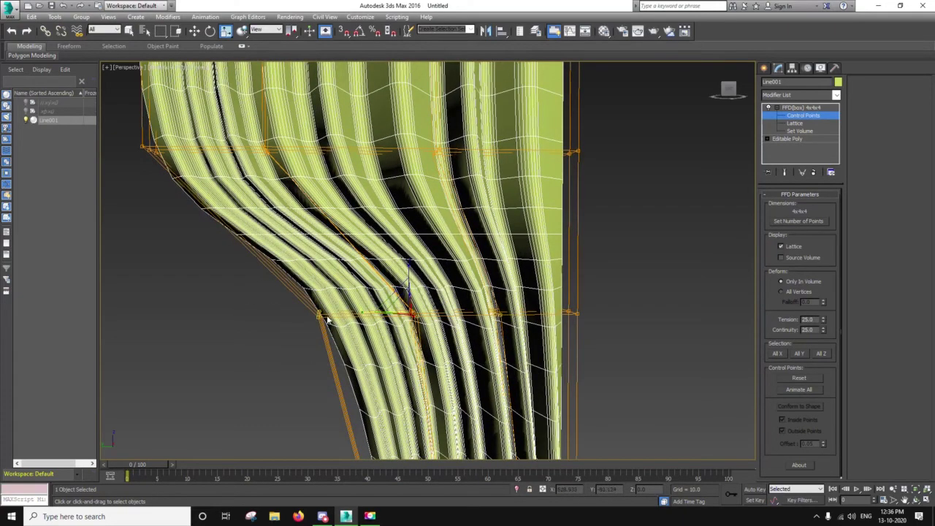
pyautogui.moveTo(329, 318); pyautogui.dragTo(387, 313)
pyautogui.press('w')
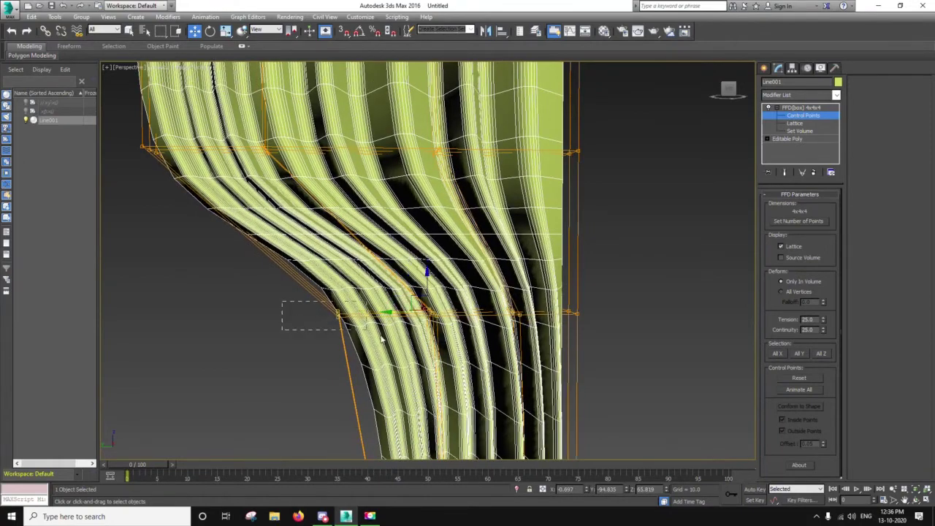
pyautogui.moveTo(457, 353); pyautogui.dragTo(458, 353)
pyautogui.moveTo(343, 312); pyautogui.dragTo(361, 313)
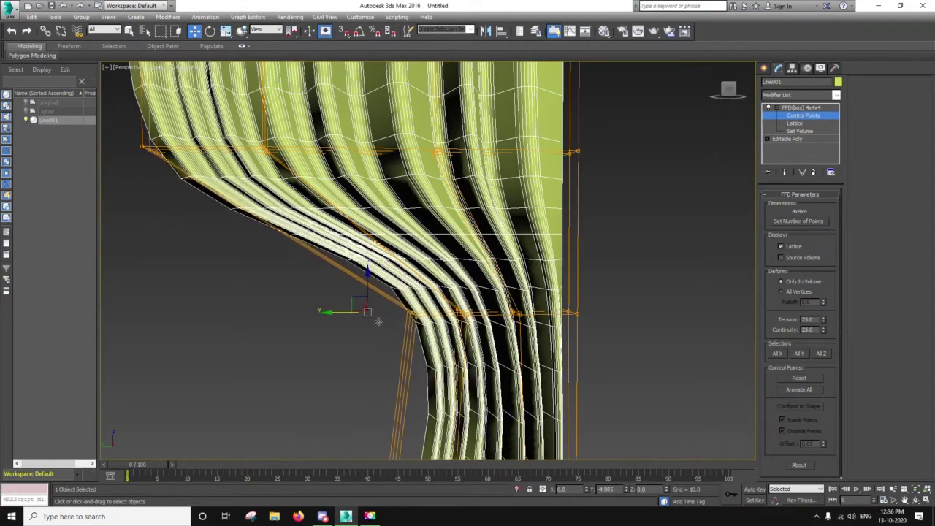
pyautogui.moveTo(334, 314); pyautogui.dragTo(383, 317)
# - Move the lower-left point right to straighten the bottom, then pull the left-middle point inward
pyautogui.scroll(-3, 468, 336)
pyautogui.moveTo(471, 380); pyautogui.dragTo(394, 314, button='middle')
pyautogui.scroll(2, 395, 315)
pyautogui.moveTo(348, 395); pyautogui.dragTo(363, 409)
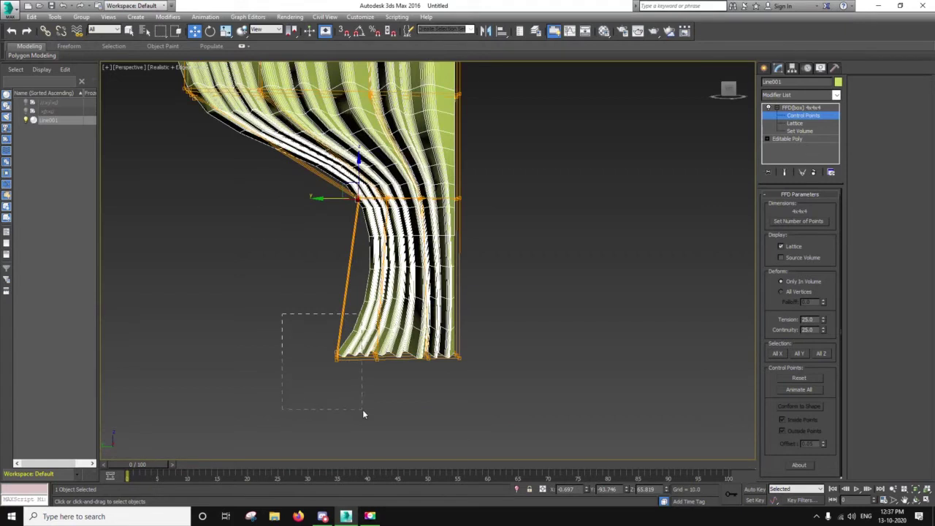
pyautogui.moveTo(298, 358); pyautogui.dragTo(314, 358)
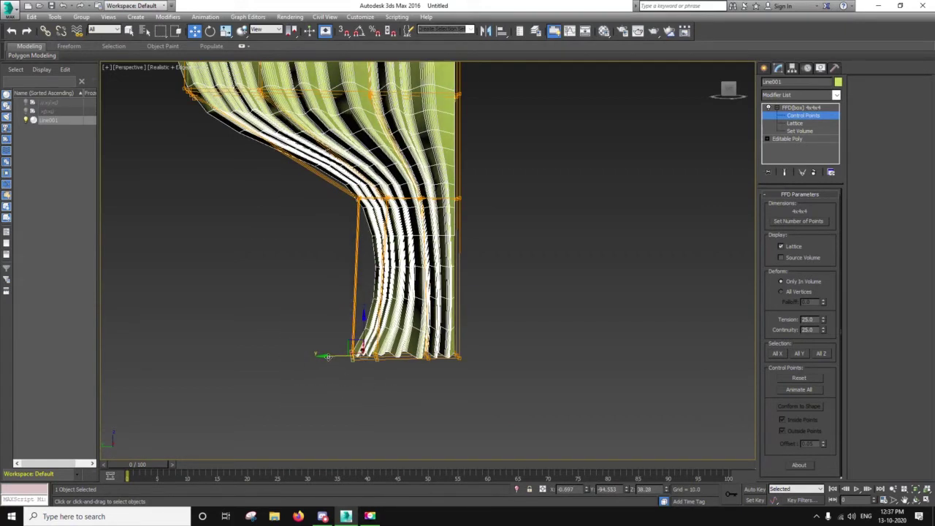
pyautogui.moveTo(328, 356); pyautogui.dragTo(351, 364)
pyautogui.moveTo(336, 295); pyautogui.dragTo(373, 400, button='middle')
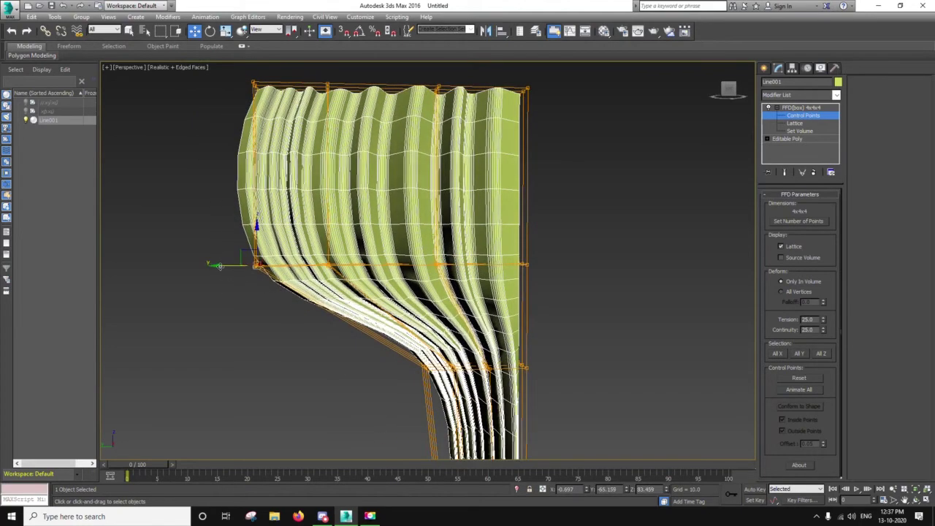
pyautogui.moveTo(219, 266); pyautogui.dragTo(251, 278)
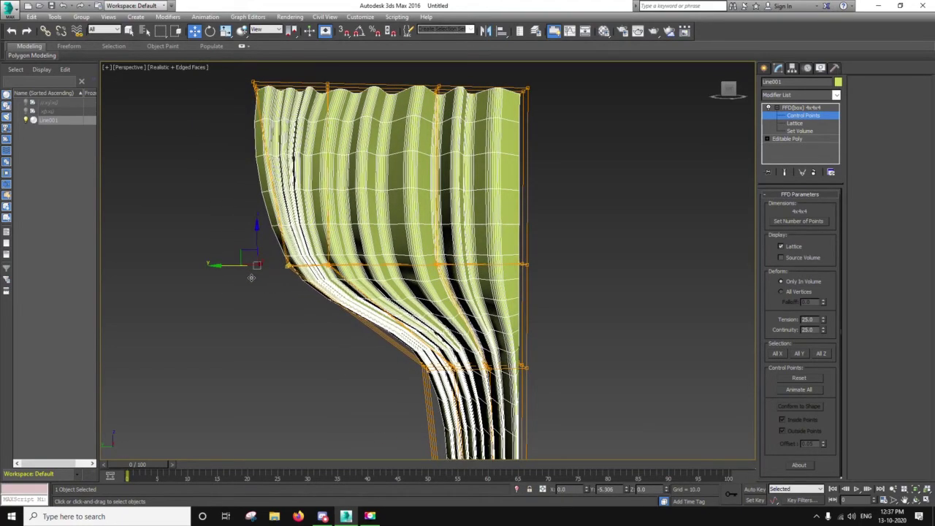
# - Move the left-edge and middle lattice points to straighten the left edge and reshape the folds
pyautogui.moveTo(271, 264); pyautogui.dragTo(318, 275)
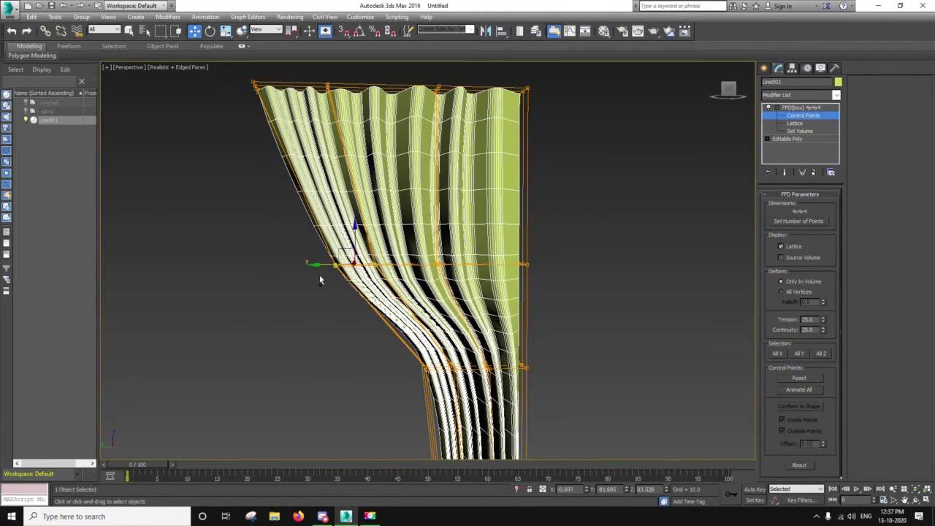
pyautogui.scroll(-2, 319, 275)
pyautogui.scroll(-2, 314, 279)
pyautogui.scroll(-2, 322, 299)
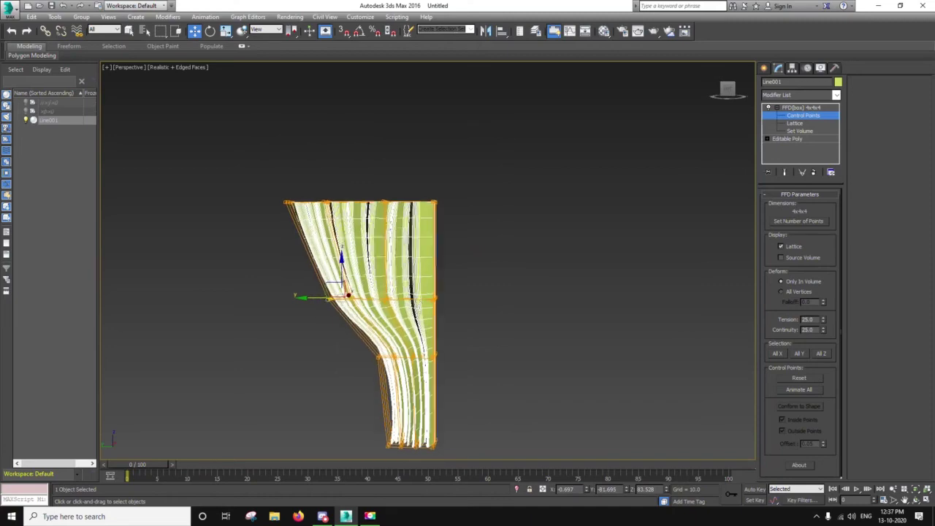
pyautogui.scroll(2, 347, 277)
pyautogui.click(375, 298)
pyautogui.scroll(2, 390, 296)
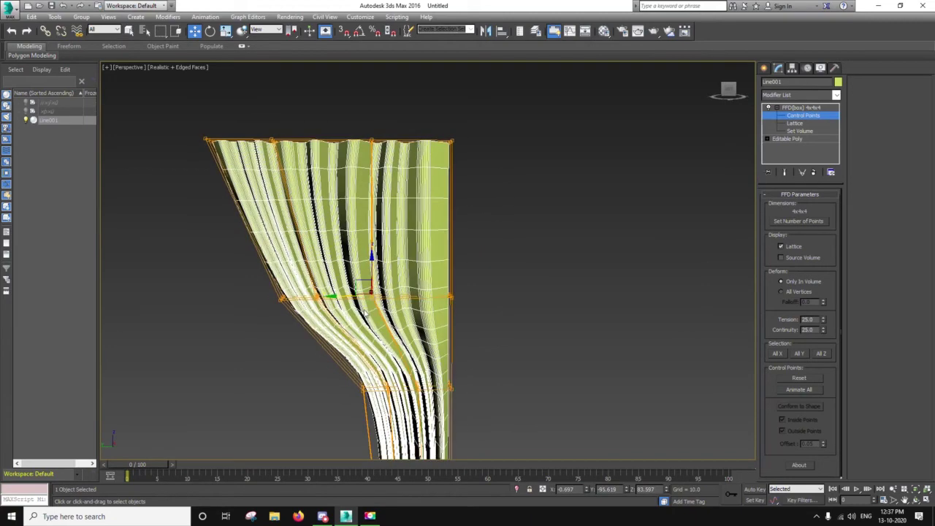
pyautogui.moveTo(336, 296); pyautogui.dragTo(364, 298)
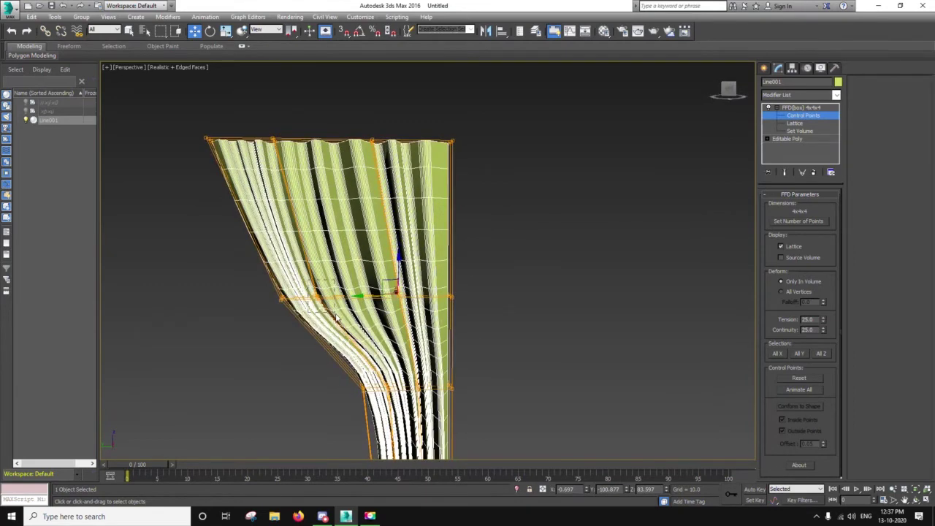
pyautogui.moveTo(279, 296); pyautogui.dragTo(312, 296)
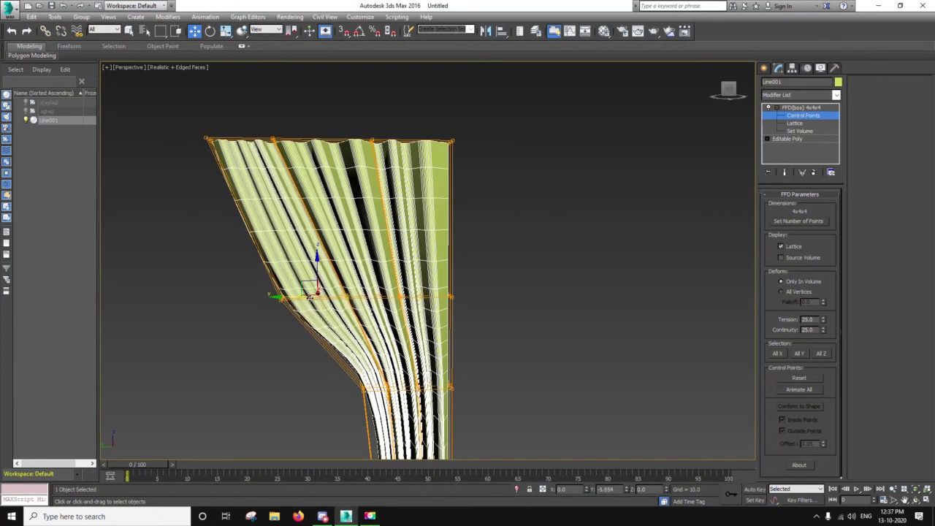
# - Shift the top lattice points right so the curtain flares diagonally from its top-left corner
pyautogui.scroll(-2, 311, 296)
pyautogui.scroll(-1, 300, 278)
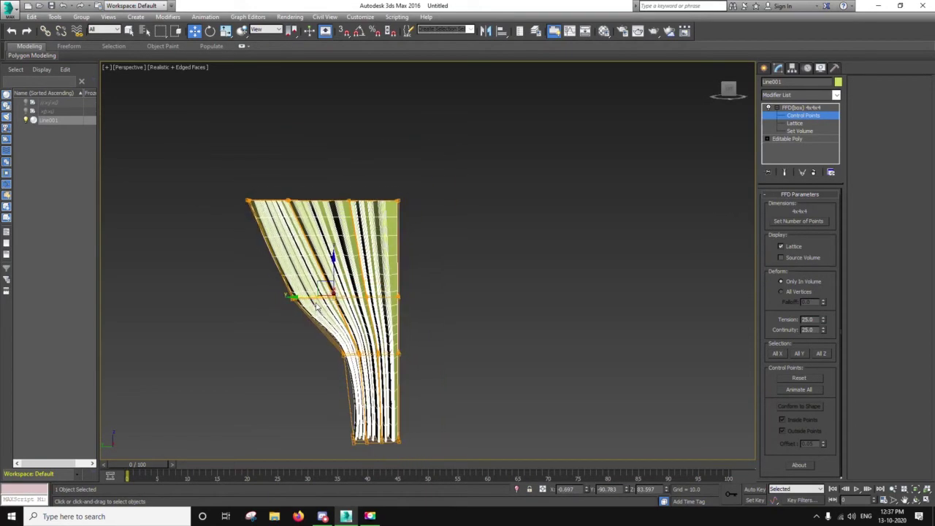
pyautogui.scroll(-2, 282, 251)
pyautogui.scroll(2, 285, 232)
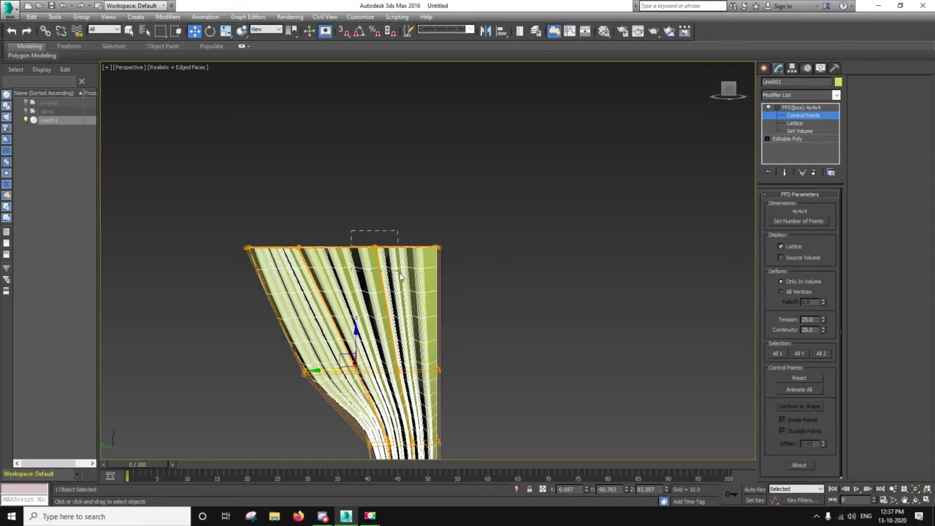
pyautogui.moveTo(335, 249); pyautogui.dragTo(343, 254)
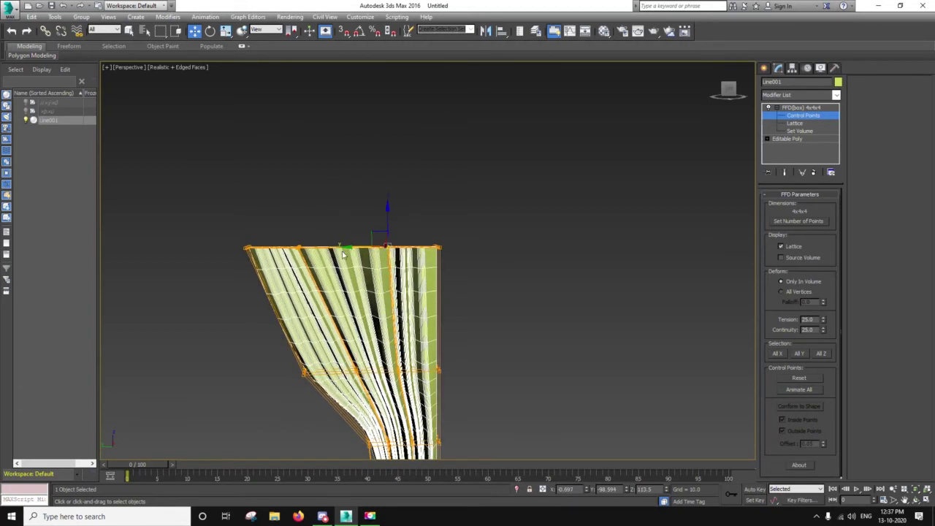
pyautogui.moveTo(265, 249); pyautogui.dragTo(285, 250)
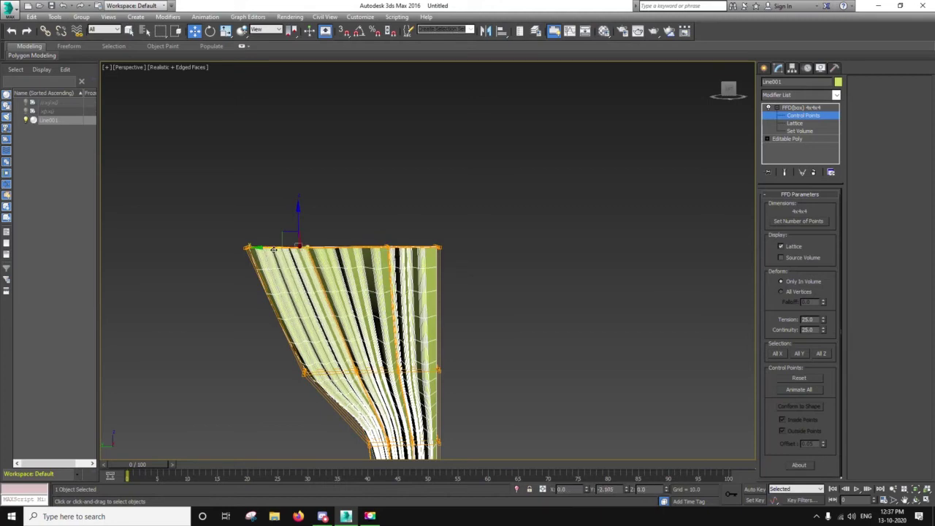
# - Pull the bottom-left lattice point inward to narrow the hanging tail, then orbit to check the drape
pyautogui.scroll(-2, 387, 301)
pyautogui.moveTo(386, 301); pyautogui.dragTo(382, 202, button='middle')
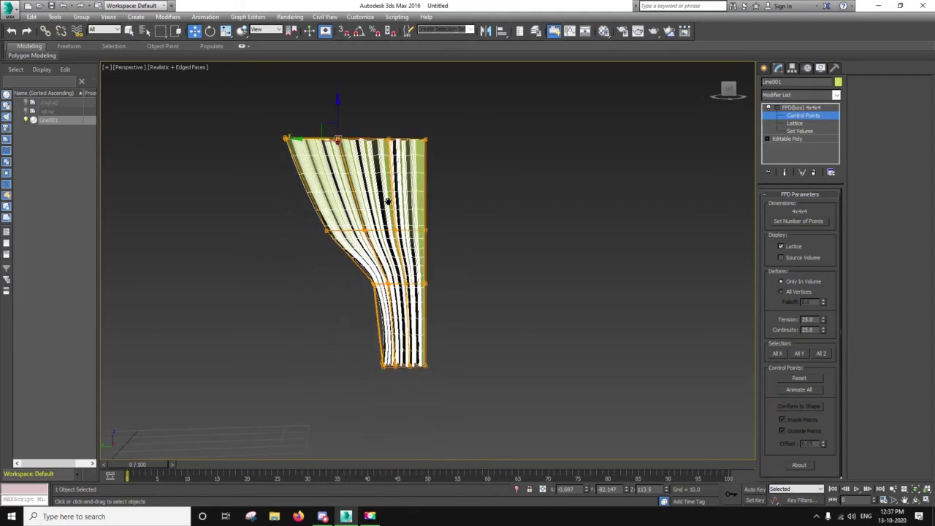
pyautogui.scroll(3, 382, 203)
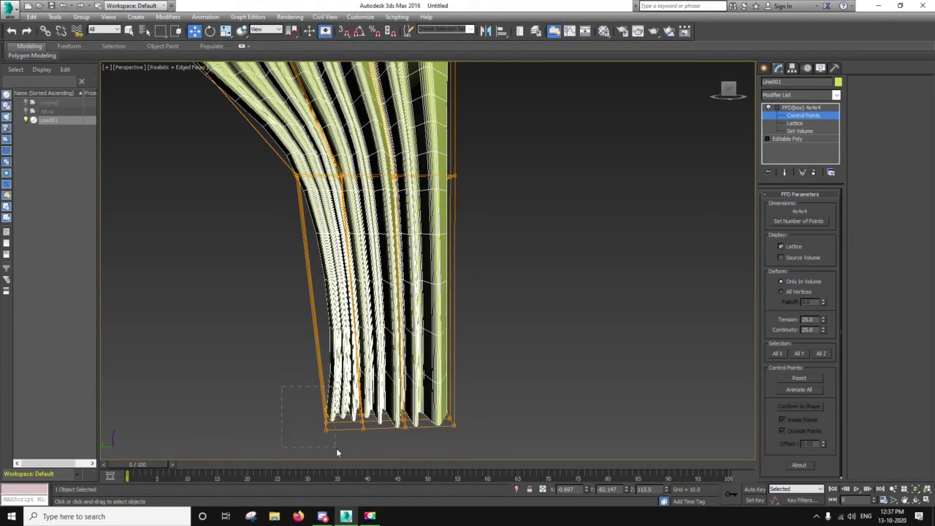
pyautogui.moveTo(306, 418); pyautogui.dragTo(337, 448)
pyautogui.moveTo(296, 423); pyautogui.dragTo(285, 419)
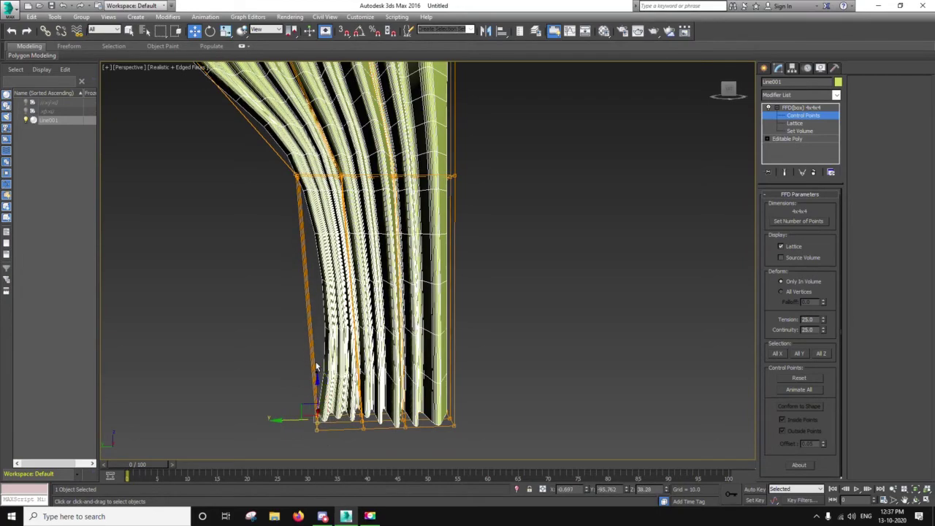
pyautogui.moveTo(317, 367)
pyautogui.keyDown('alt'); pyautogui.mouseDown(button='middle')
pyautogui.moveTo(511, 396)
pyautogui.moveTo(530, 390)
pyautogui.moveTo(354, 394)
pyautogui.mouseUp(button='middle'); pyautogui.keyUp('alt')
# - Collapse all of Line001's modifiers, accepting the warning, to bake the FFD shape into Editable Poly
pyautogui.rightClick(803, 151)
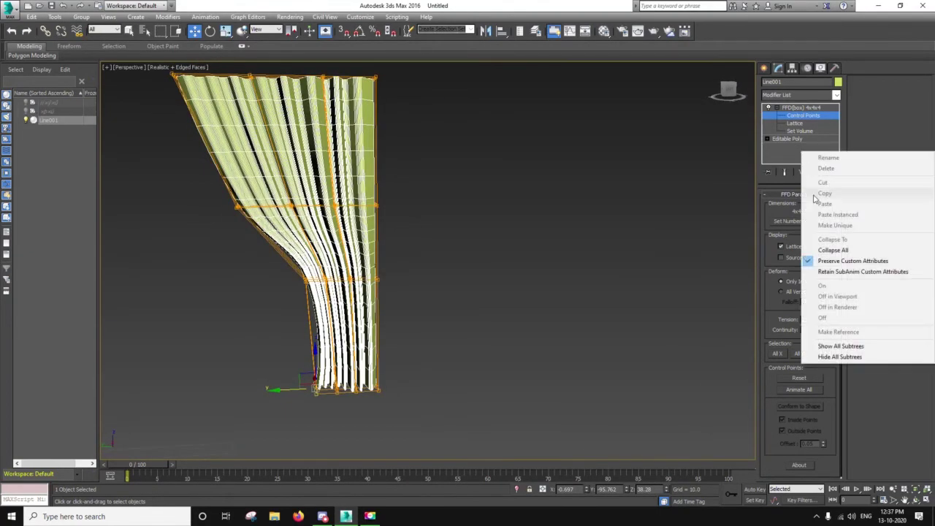
pyautogui.click(830, 248)
pyautogui.click(514, 287)
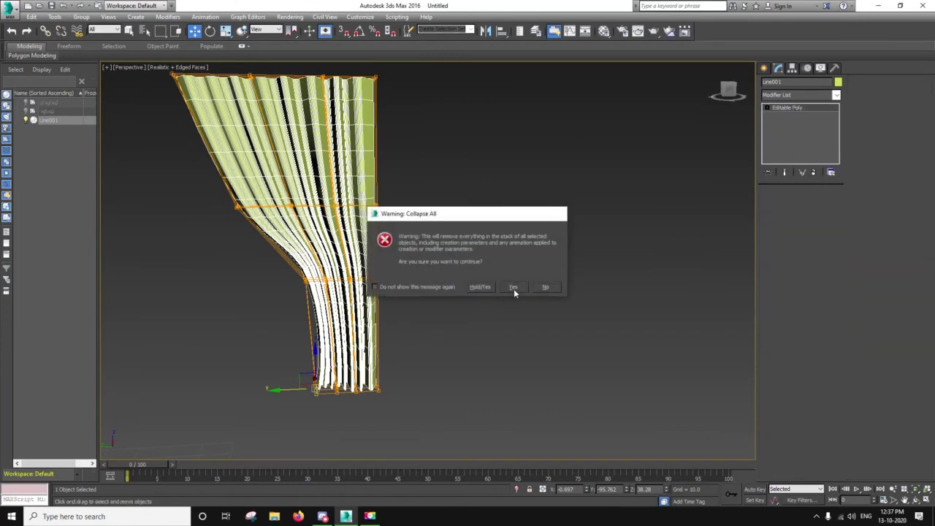
pyautogui.moveTo(443, 290)
pyautogui.keyDown('alt'); pyautogui.mouseDown(button='middle')
pyautogui.moveTo(469, 353)
pyautogui.moveTo(423, 307)
pyautogui.moveTo(383, 234)
pyautogui.mouseUp(button='middle'); pyautogui.keyUp('alt')
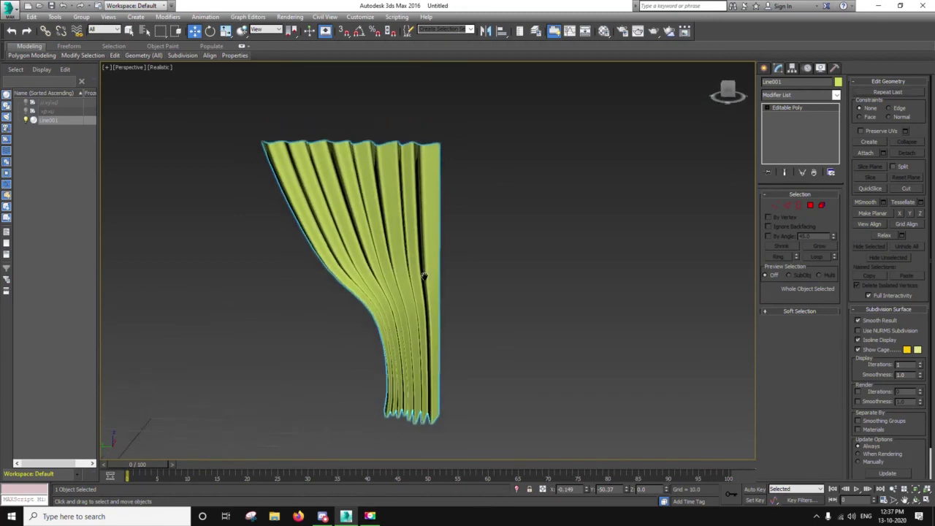